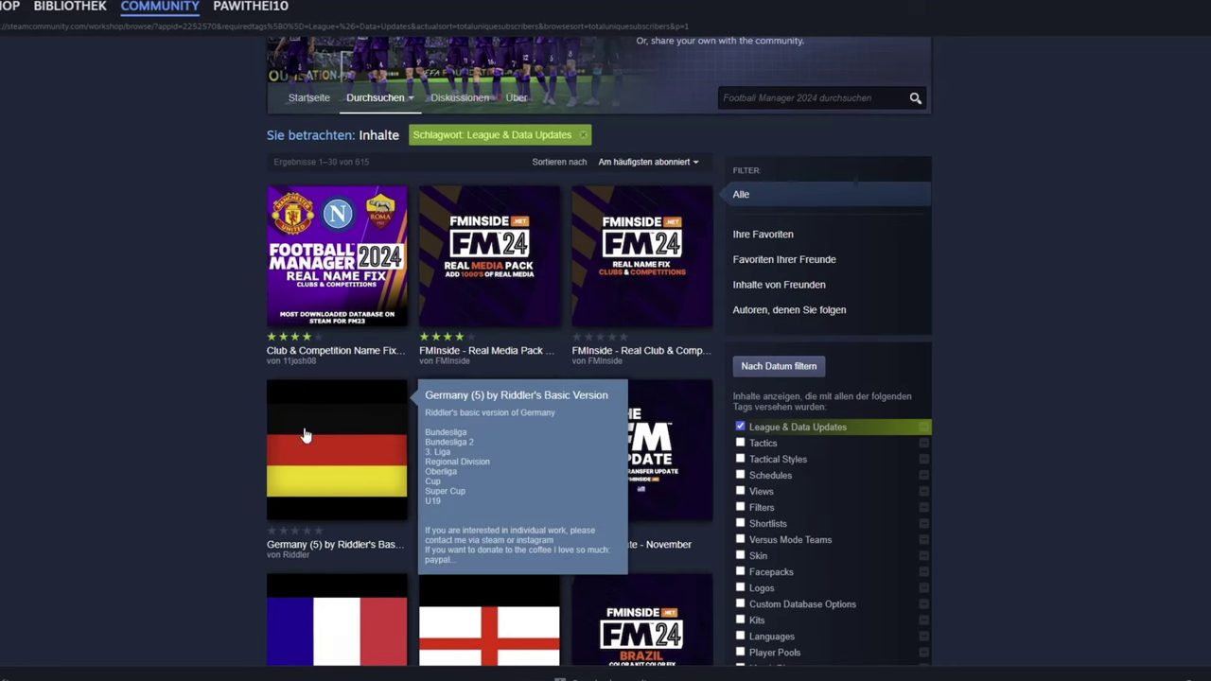
# Open the Workshop page of Club & Competition Name Fix - FM24 and go to its subscription section.
pyautogui.moveTo(499, 382)
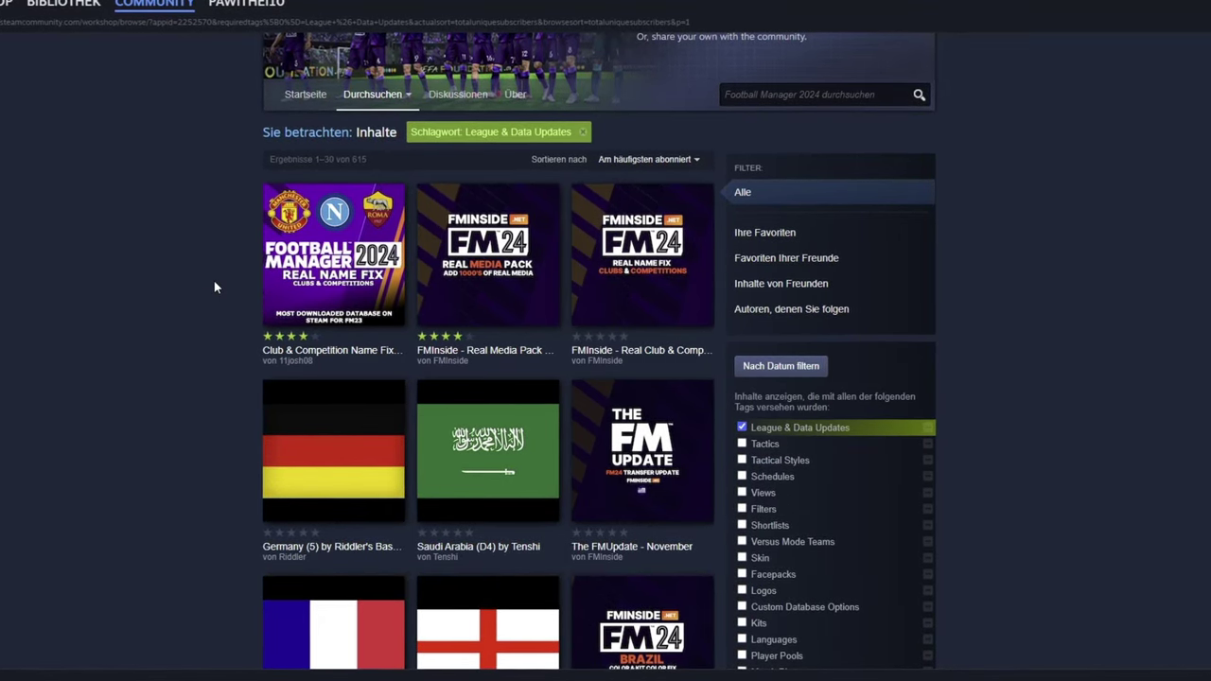
pyautogui.moveTo(267, 305)
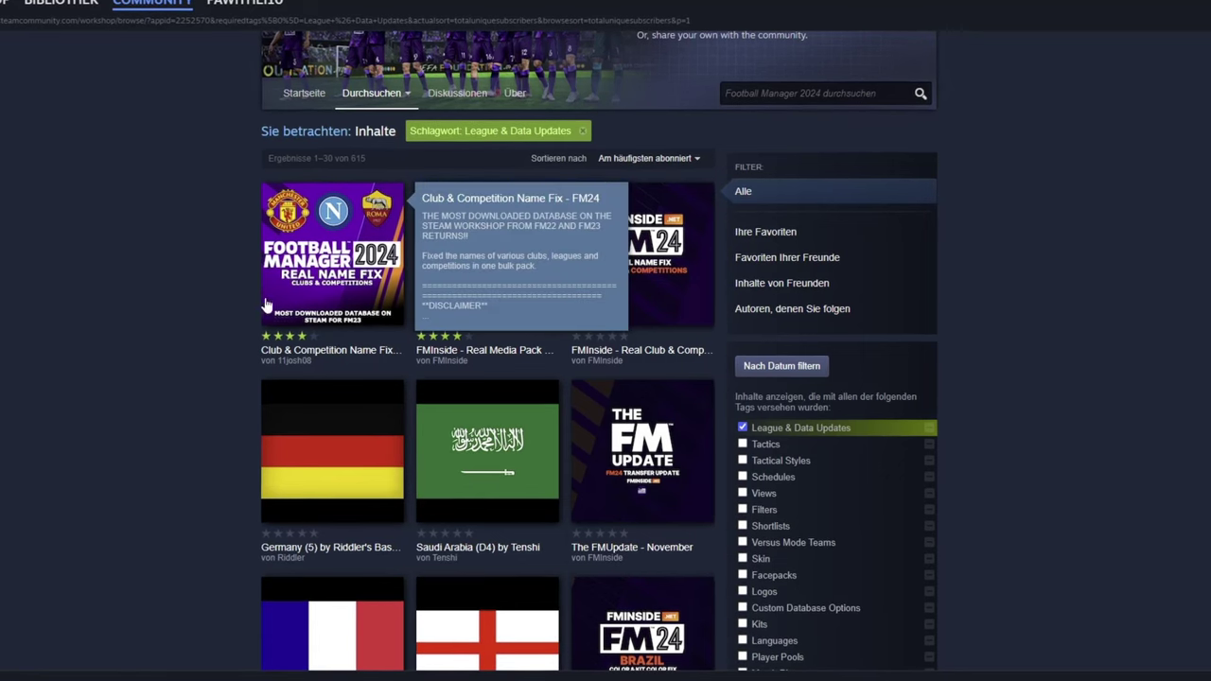
pyautogui.click(343, 271)
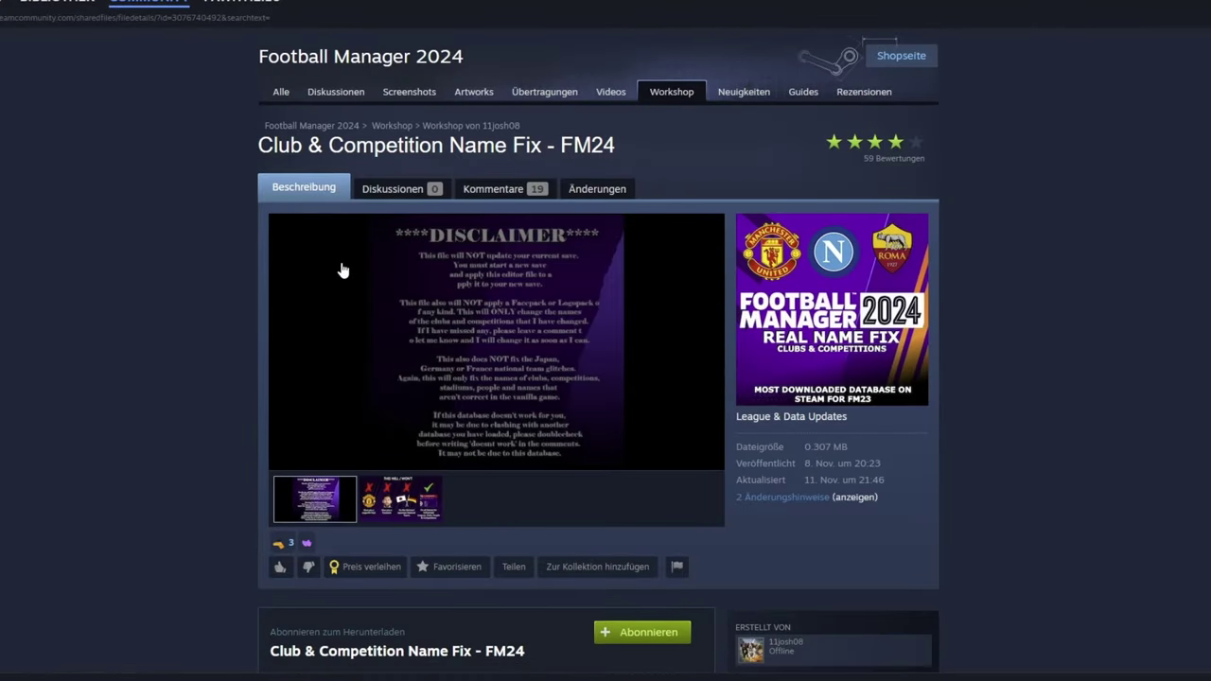
pyautogui.scroll(-2, 530, 379)
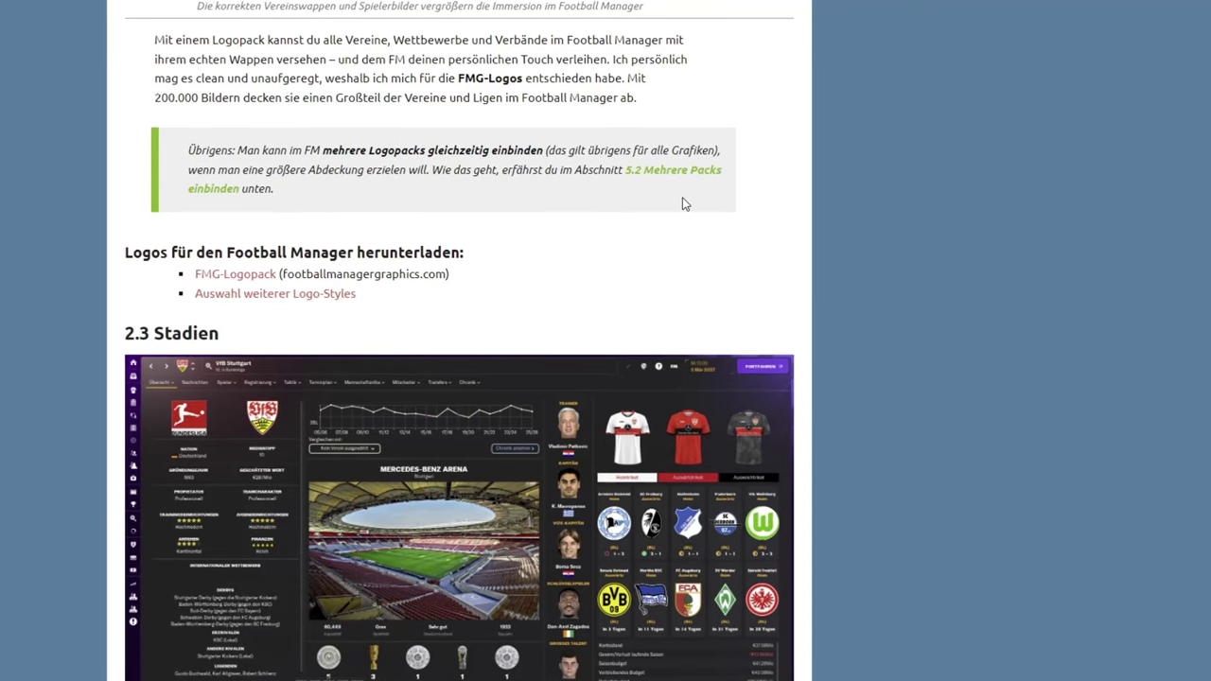
# Review the guide's download recommendations for Football Manager logos, stadium pictures, trophies and kits.
pyautogui.scroll(-4, 685, 200)
pyautogui.scroll(-3, 742, 434)
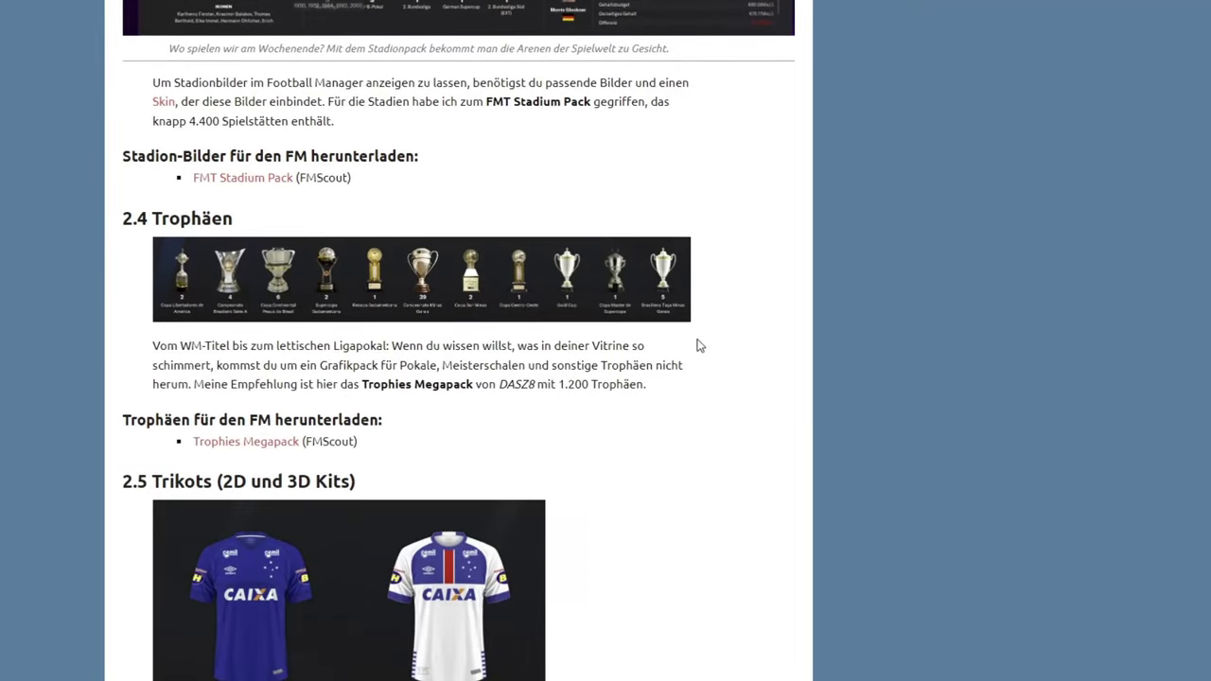
pyautogui.scroll(-2, 743, 434)
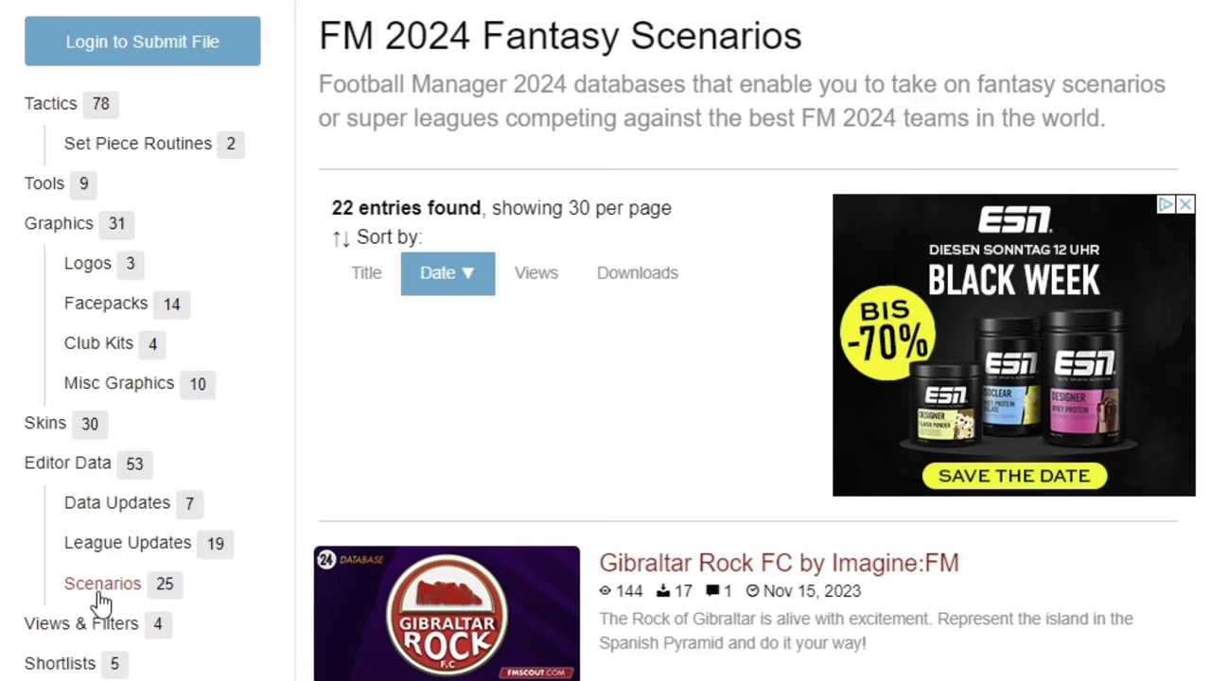
# Browse the FM 2024 Fantasy Scenarios listing on FM Scout through to its last entries.
pyautogui.scroll(-15, 735, 270)
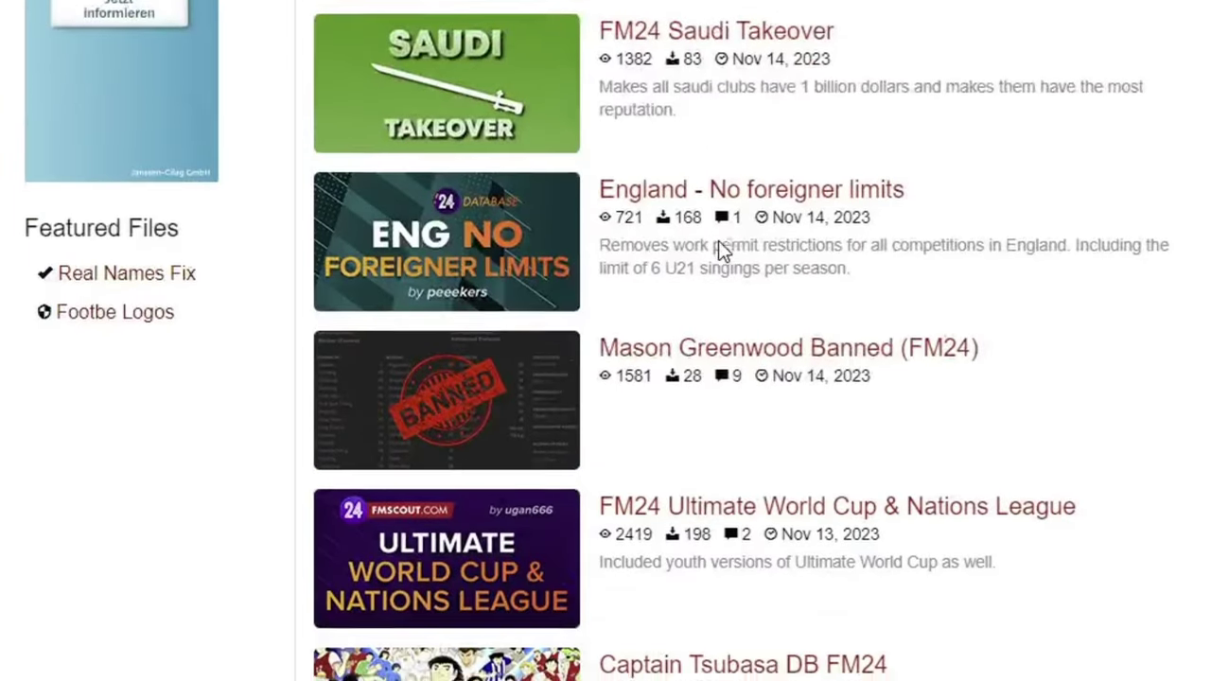
pyautogui.scroll(-15, 715, 242)
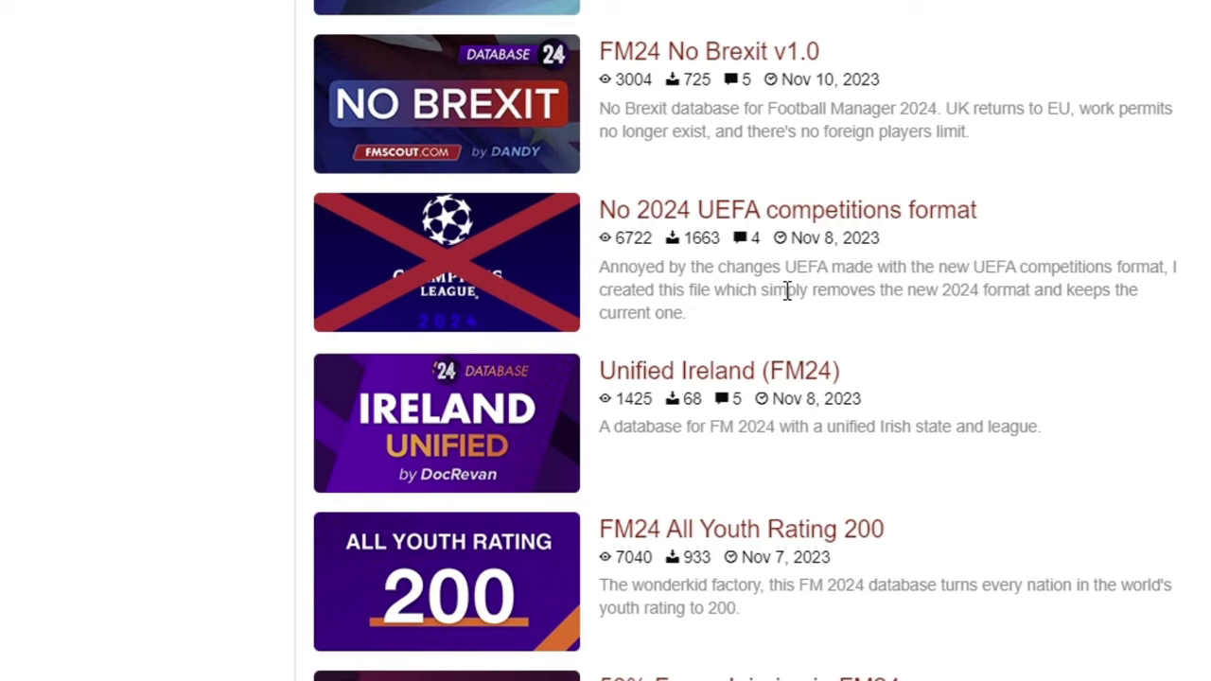
pyautogui.scroll(-8, 786, 291)
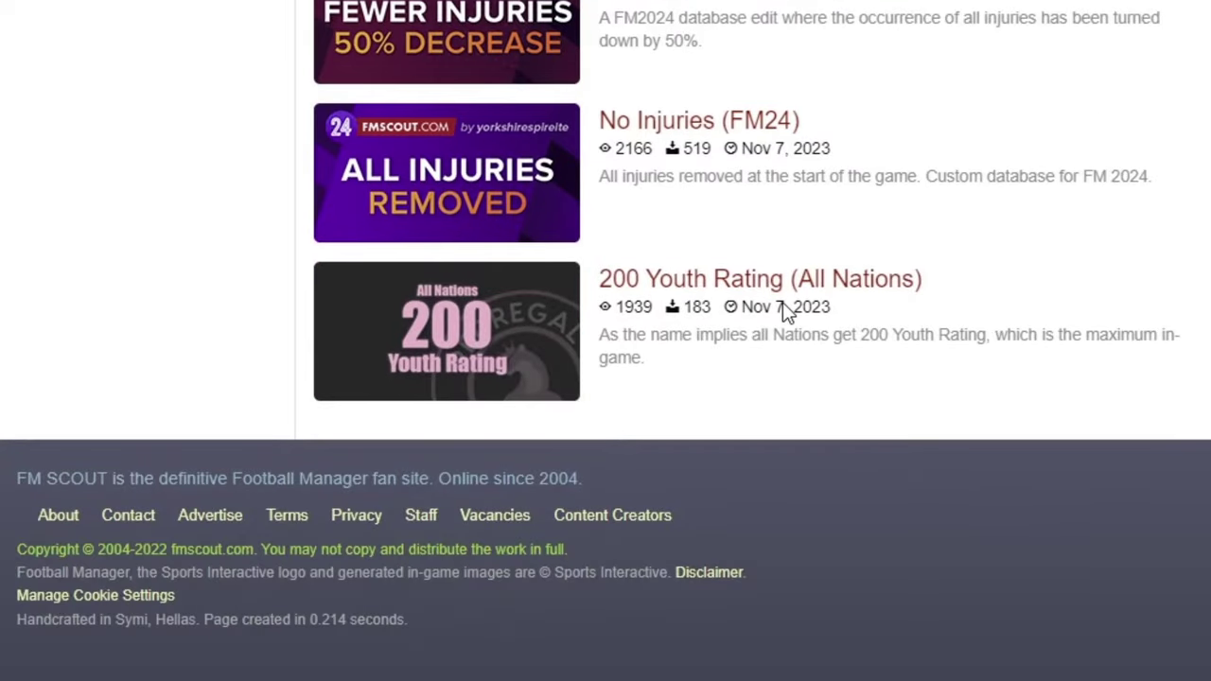
pyautogui.scroll(8, 726, 252)
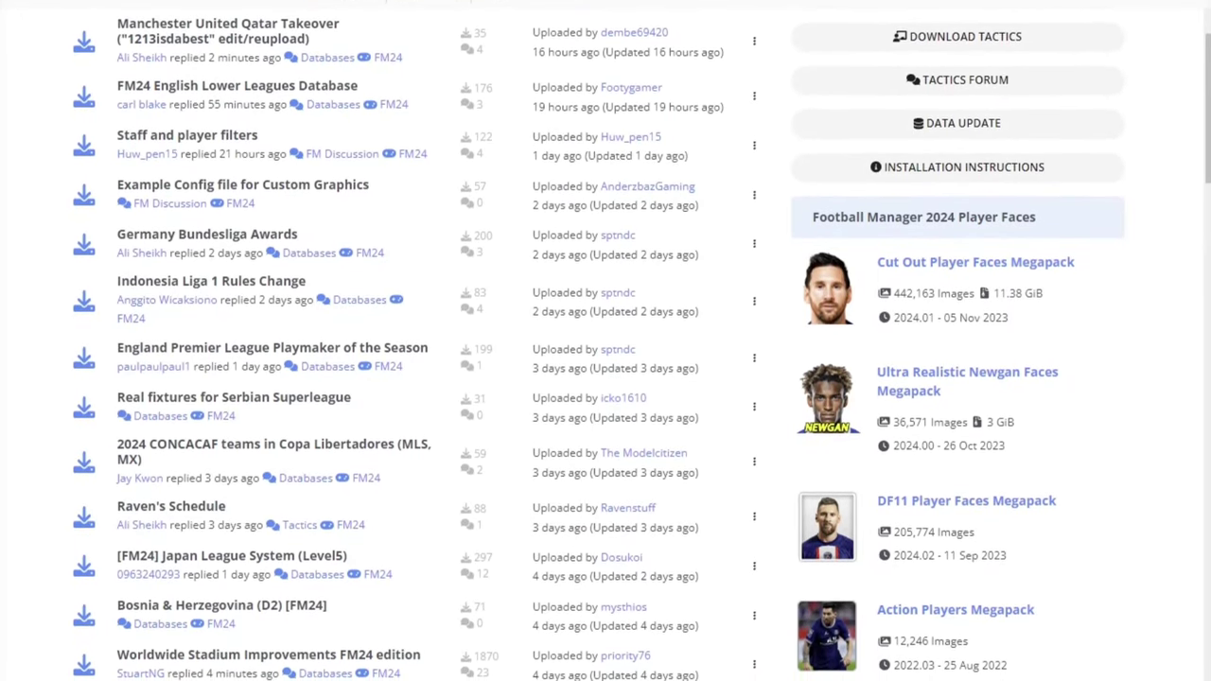
# Browse the FM24 downloads page, covering databases, player faces, kits, logo megapacks and graphic downloads.
pyautogui.scroll(-6, 908, 273)
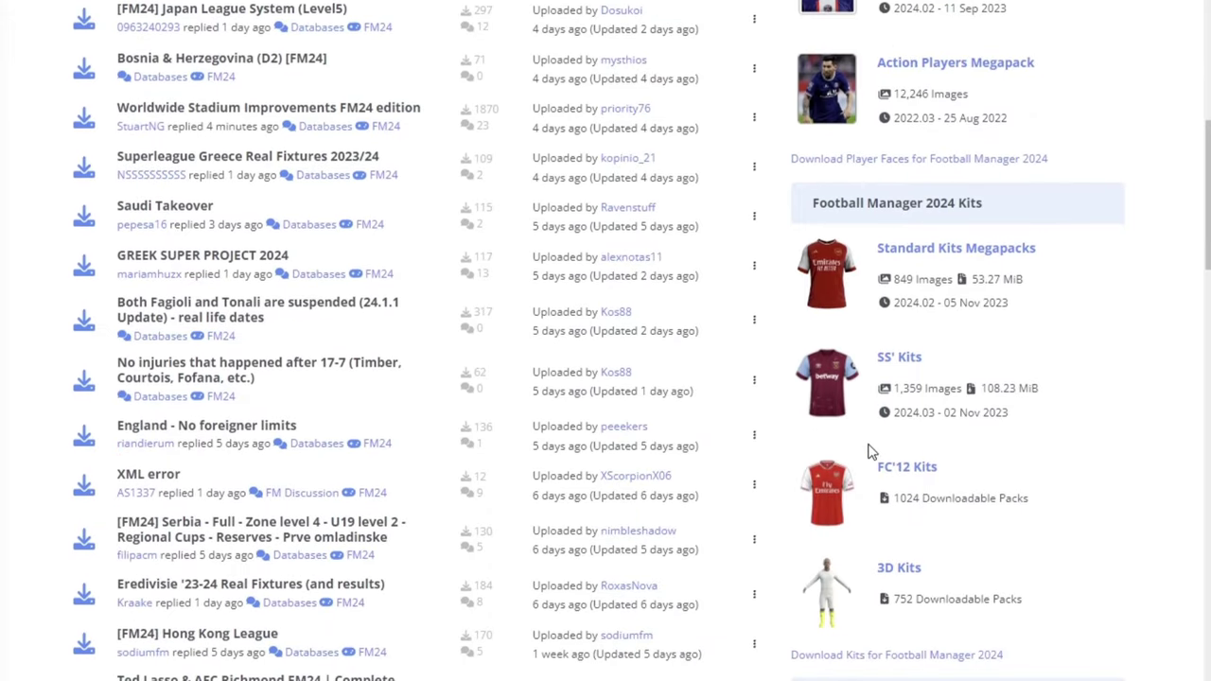
pyautogui.scroll(-5, 871, 451)
pyautogui.scroll(-2, 931, 364)
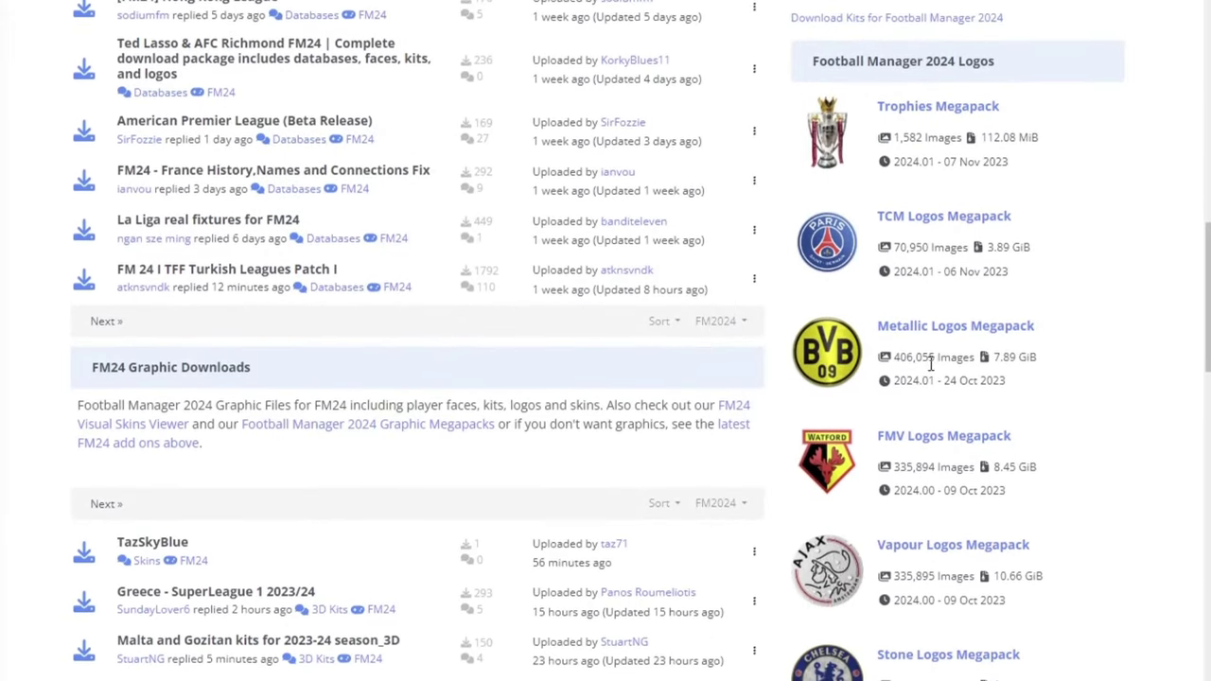
pyautogui.scroll(-1, 931, 364)
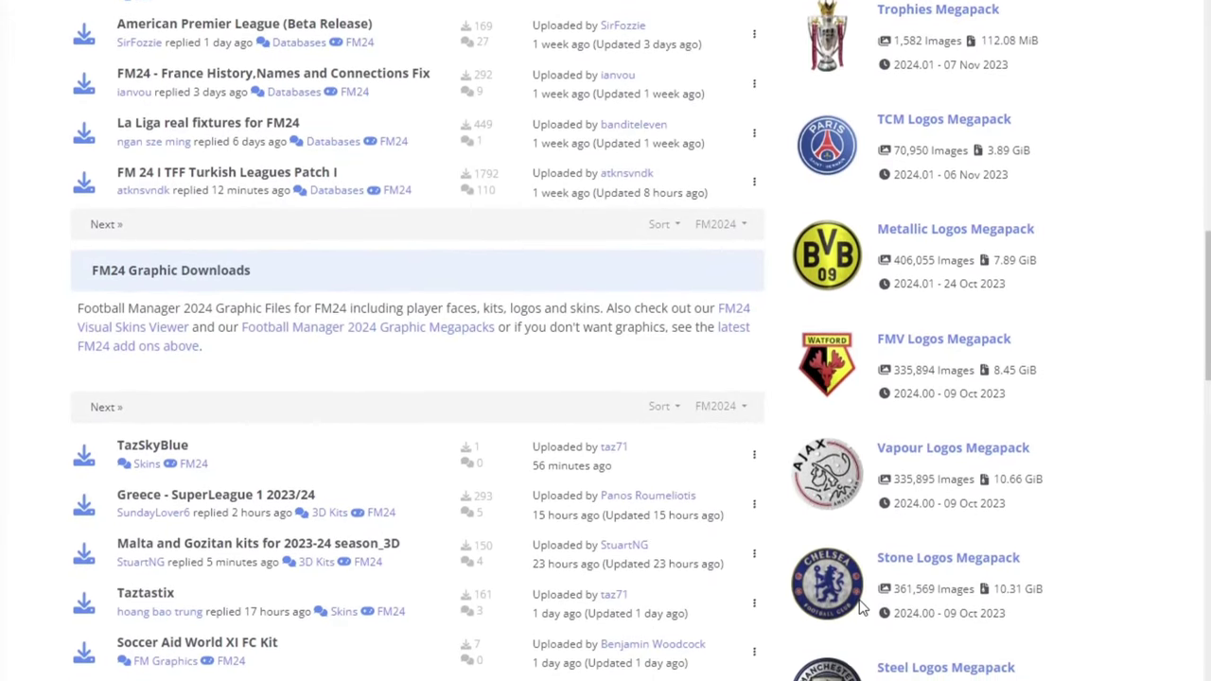
pyautogui.scroll(-2, 198, 114)
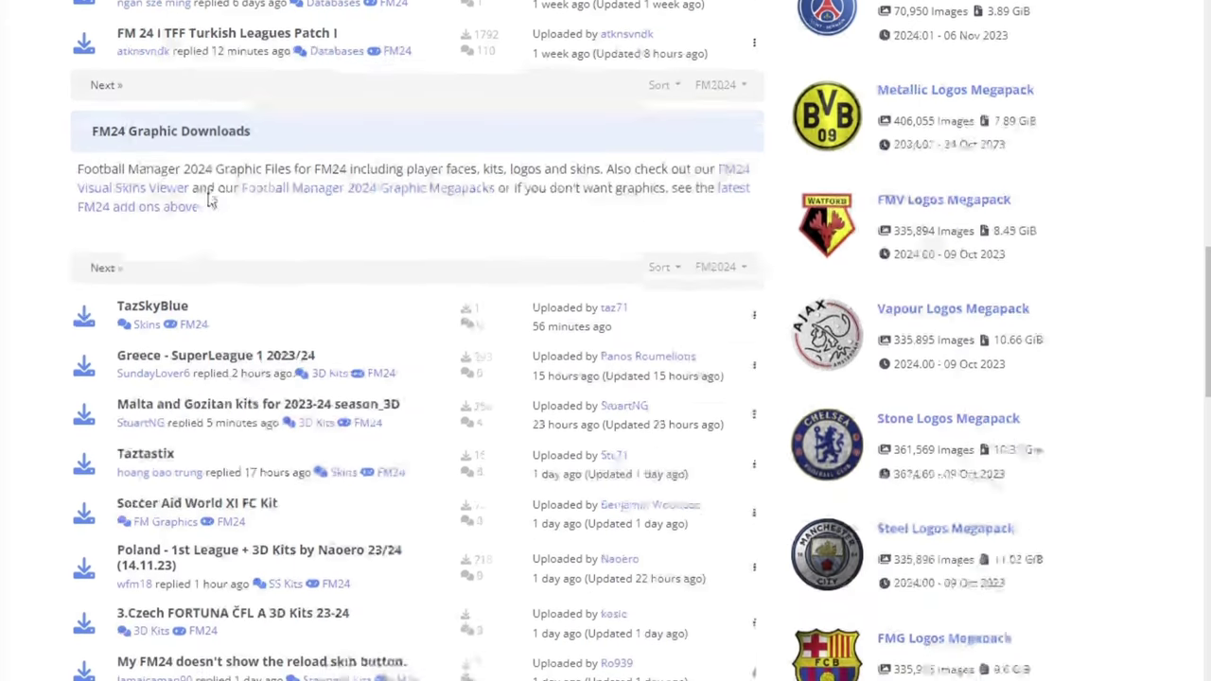
pyautogui.scroll(-4, 210, 201)
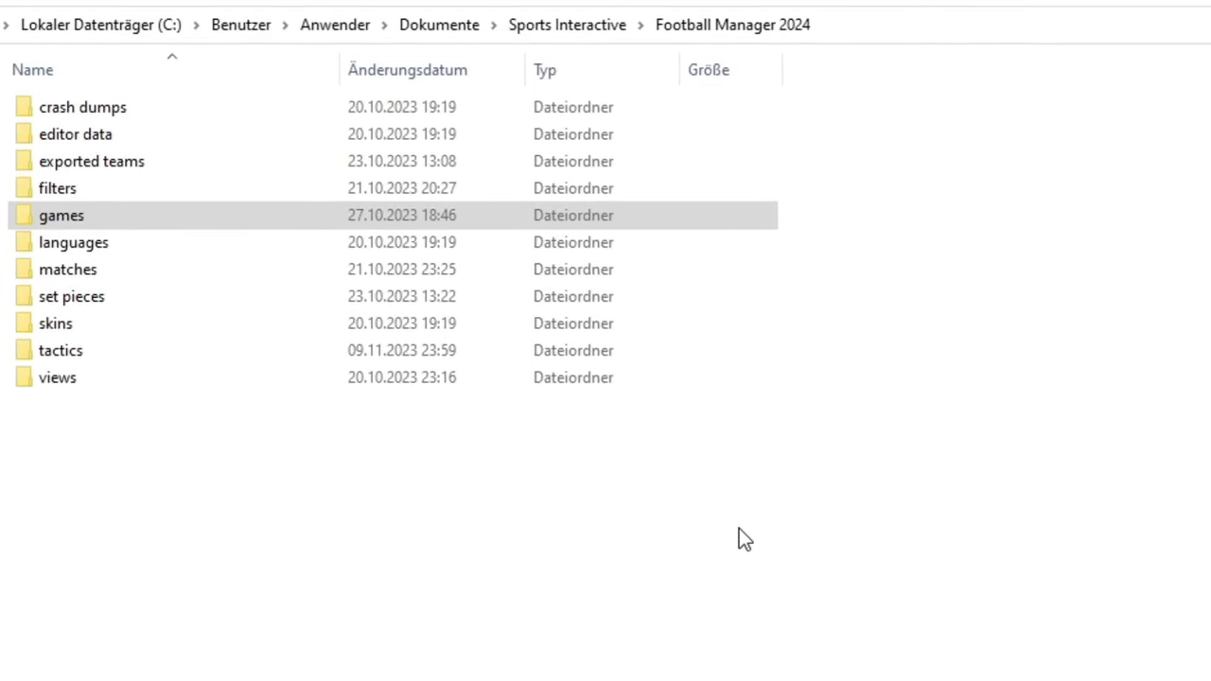
# In File Explorer, open the games folder inside Football Manager 2024 and select its .fm save files.
pyautogui.click(373, 215)
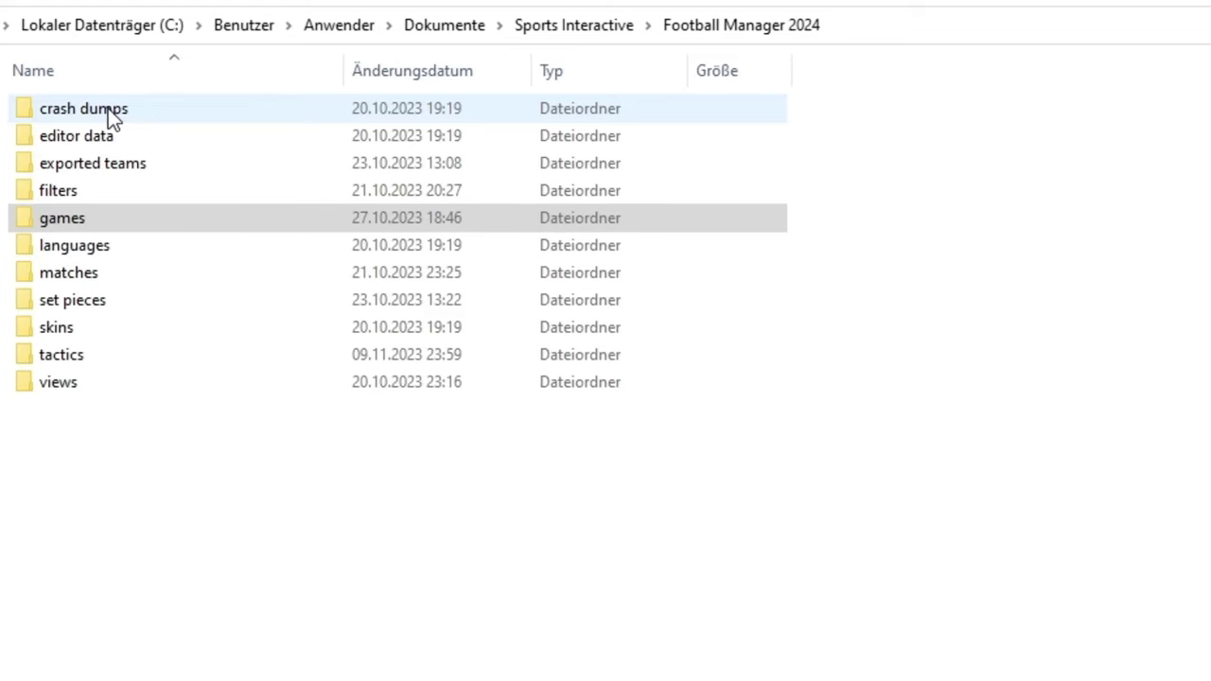
pyautogui.click(115, 216)
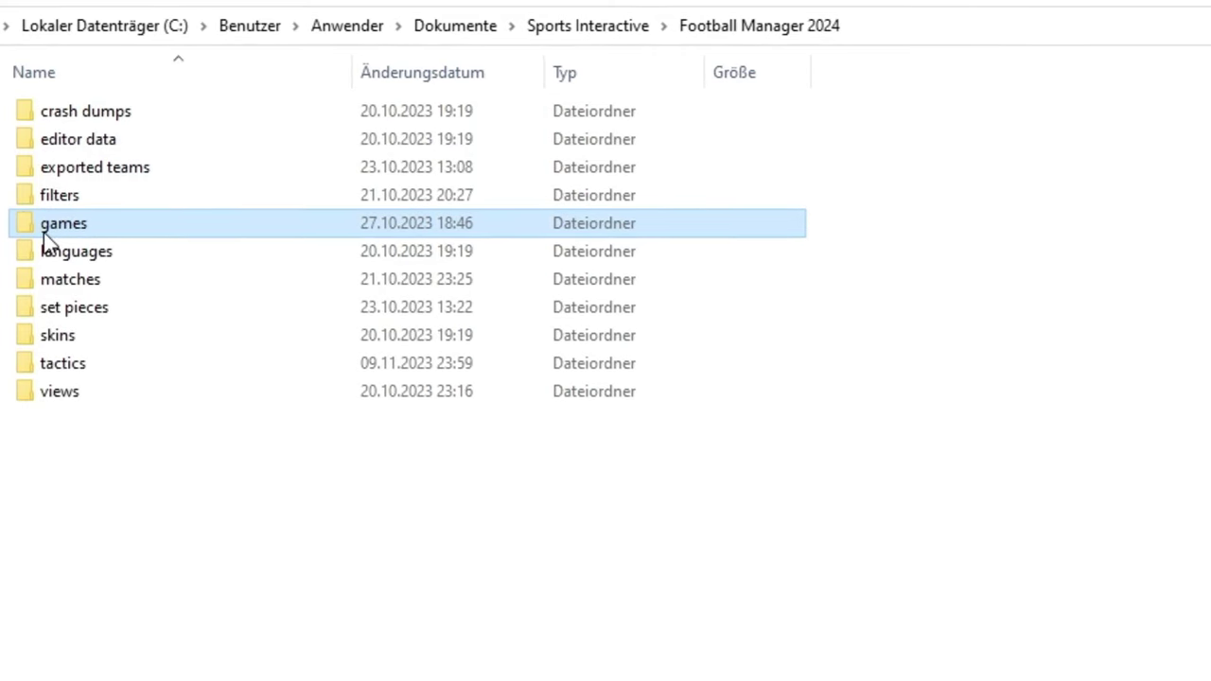
pyautogui.doubleClick(127, 232)
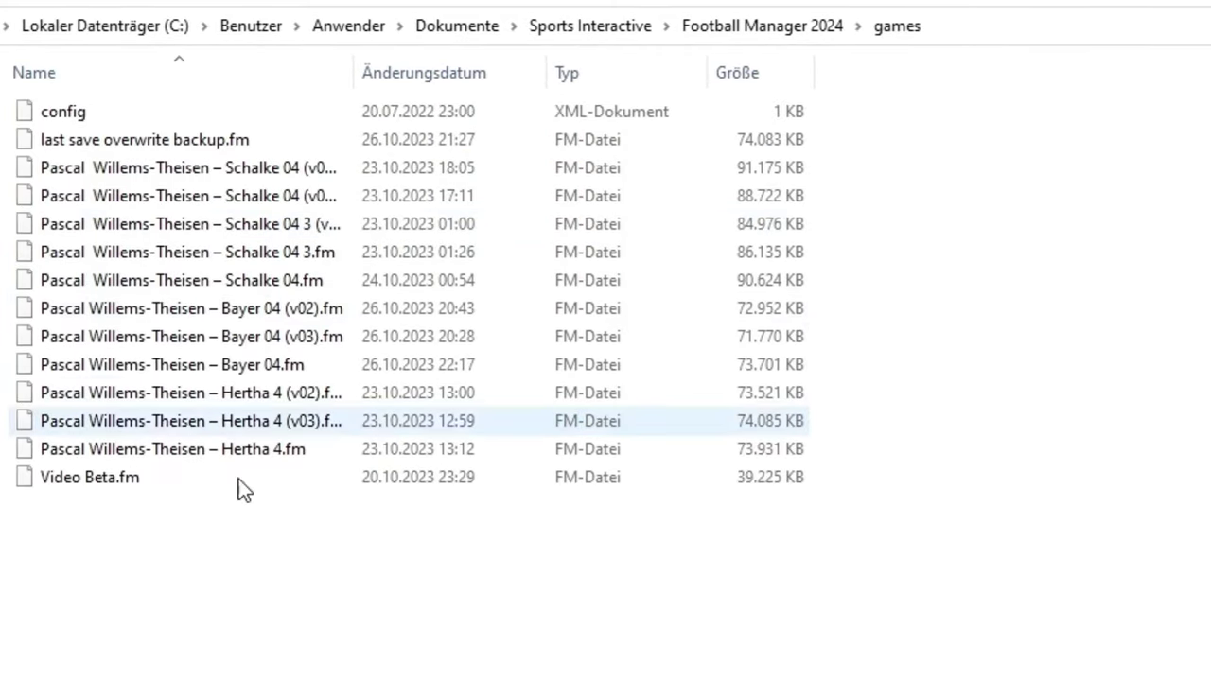
pyautogui.moveTo(279, 559)
pyautogui.mouseDown()
pyautogui.moveTo(248, 349)
pyautogui.moveTo(231, 83)
pyautogui.moveTo(234, 137)
pyautogui.mouseUp()
pyautogui.rightClick(234, 140)
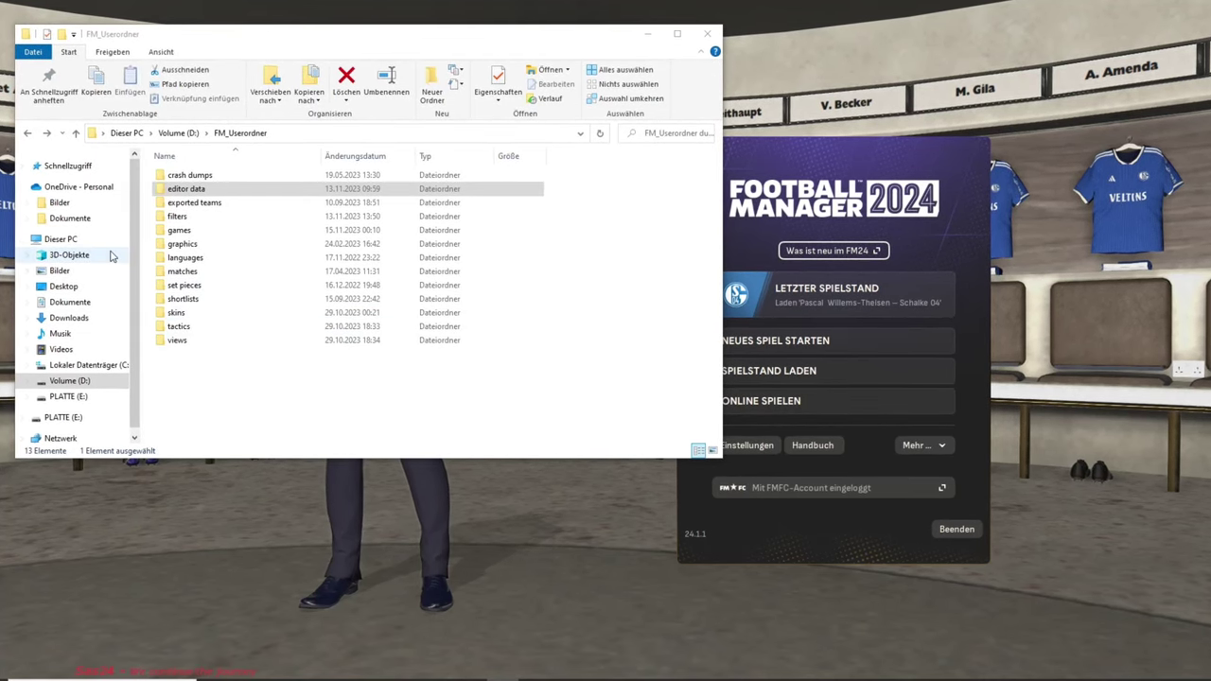
# Open the graphics folder inside FM_Userordner on drive D.
pyautogui.click(189, 244)
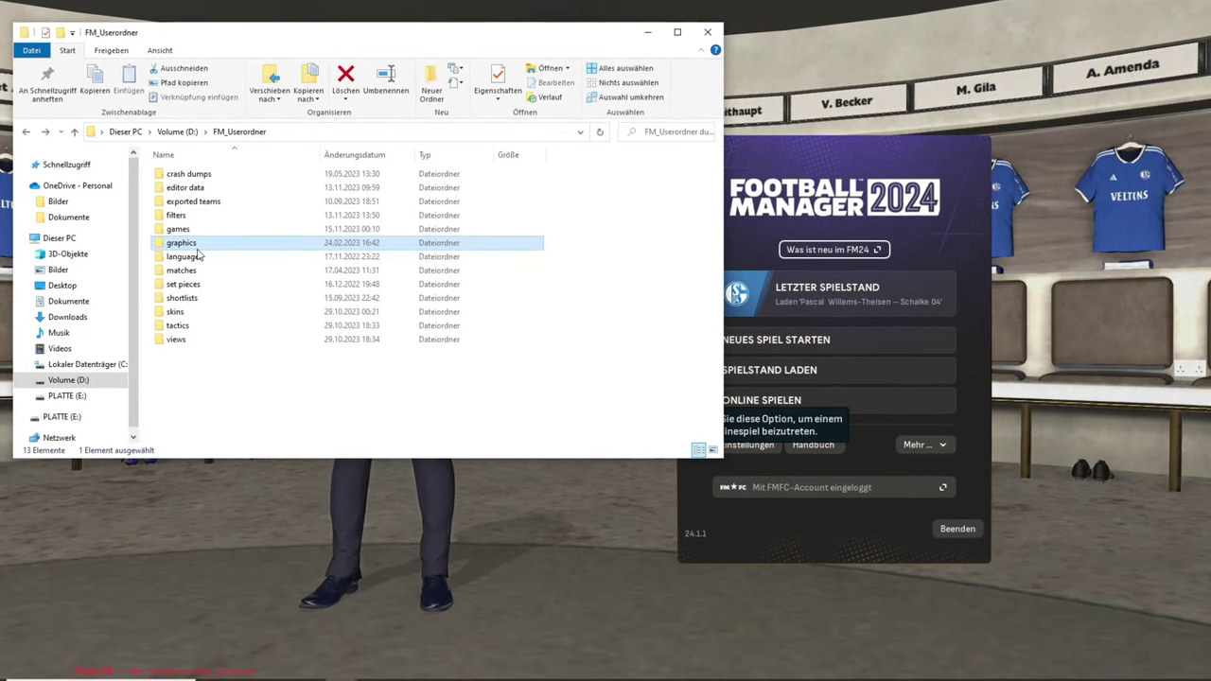
pyautogui.doubleClick(194, 248)
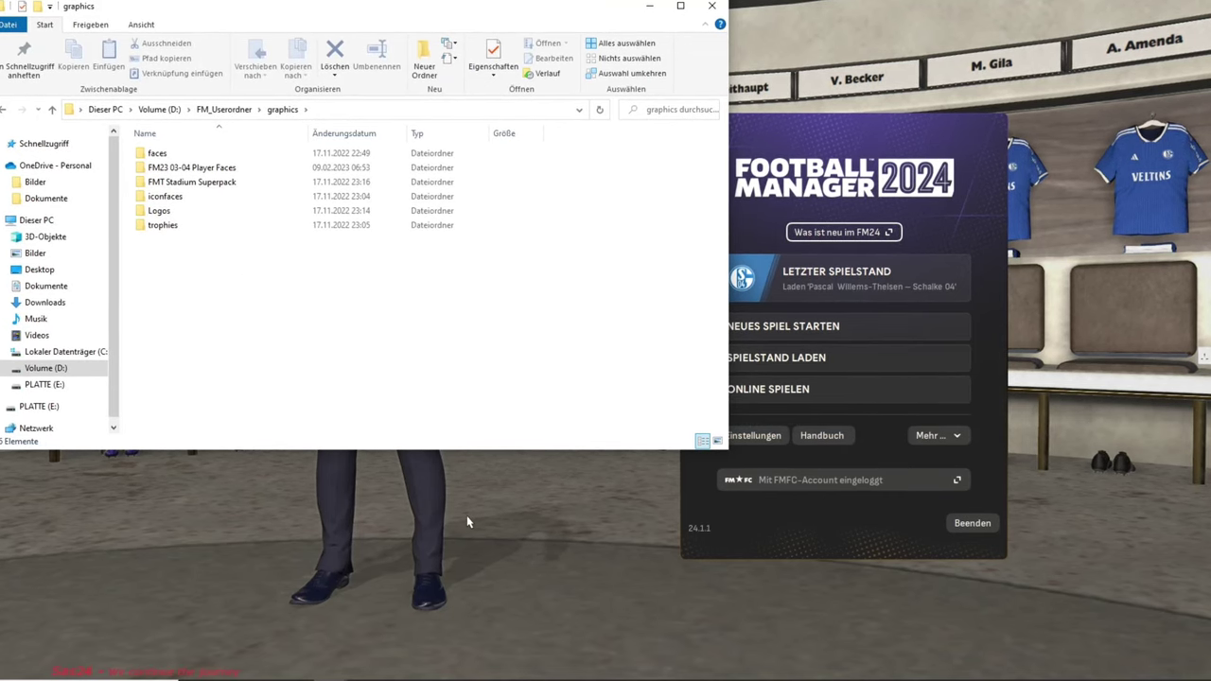
# Switch to Football Manager 2024, search its settings for "User" and open the folder chooser for the Userordner setting.
pyautogui.click(383, 501)
pyautogui.click(766, 439)
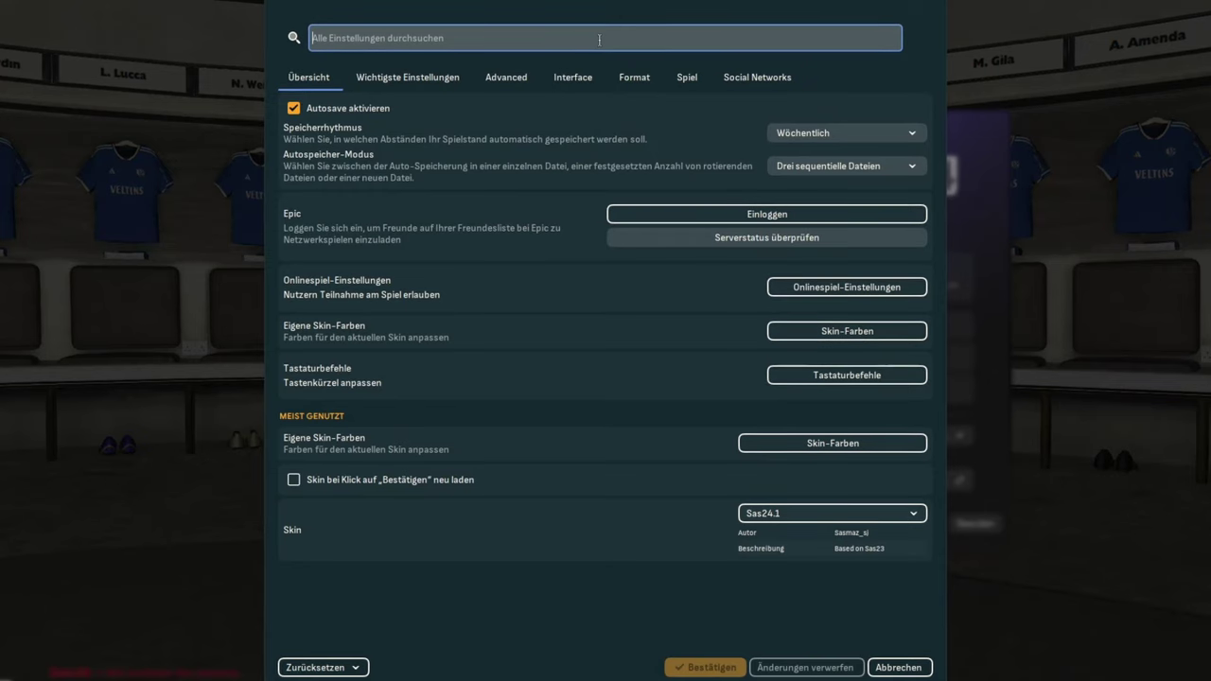
pyautogui.write('User')
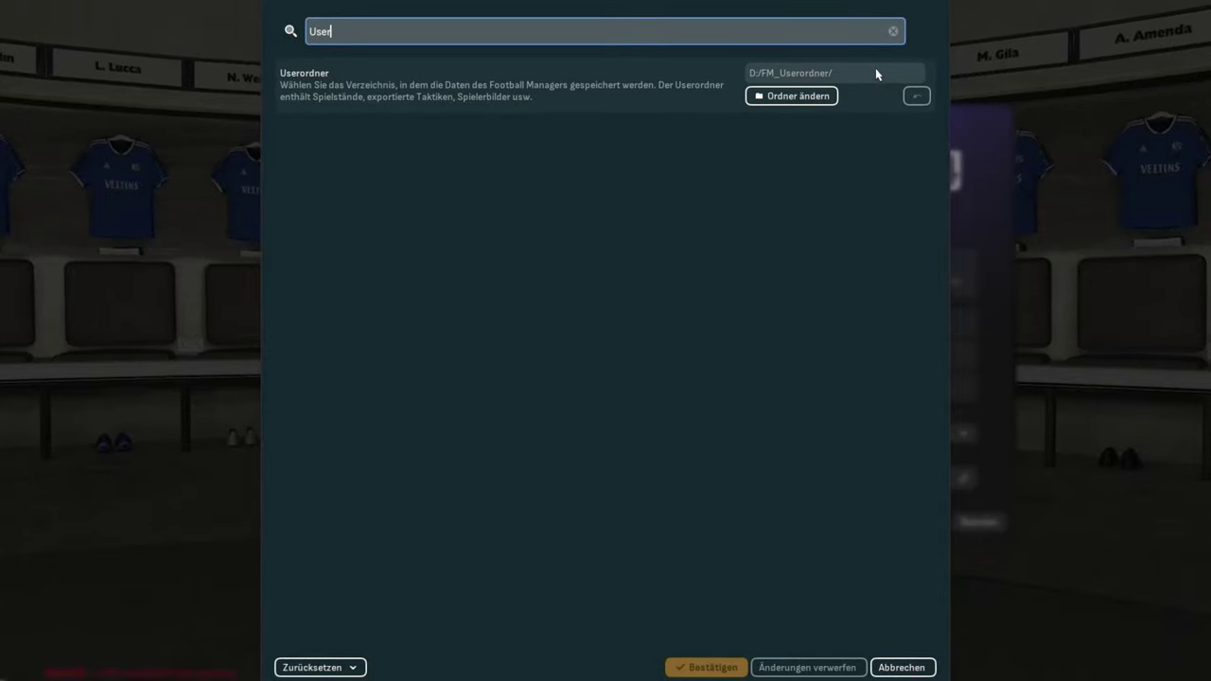
pyautogui.click(800, 96)
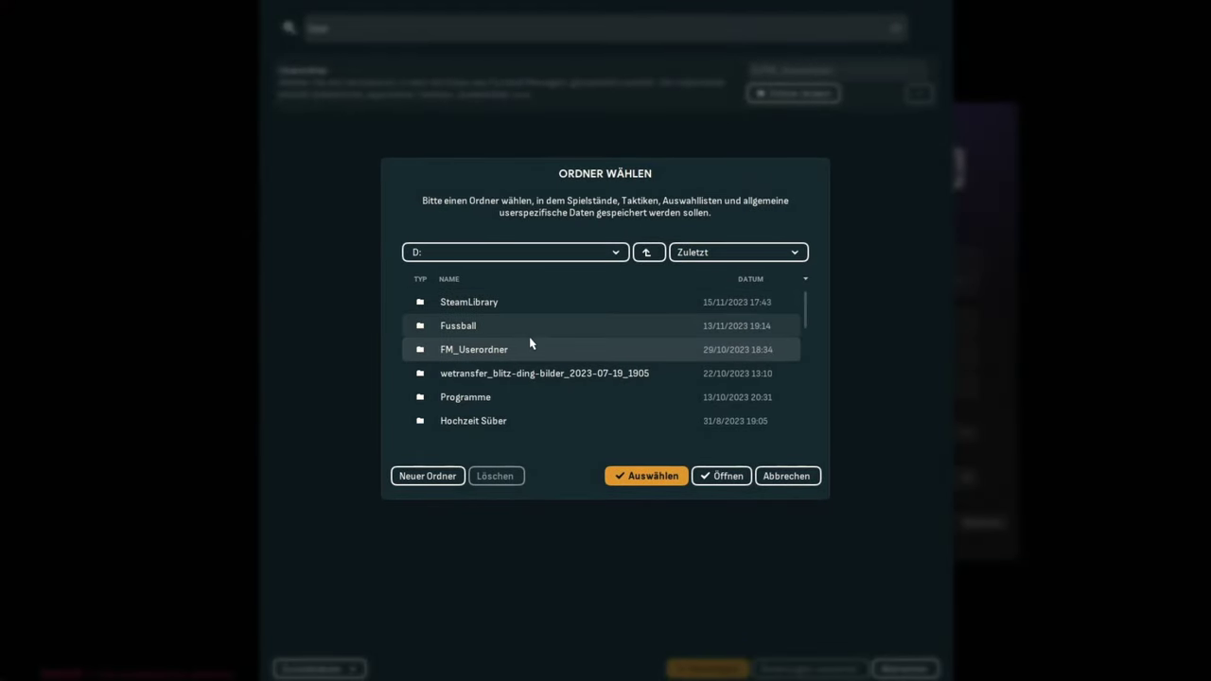
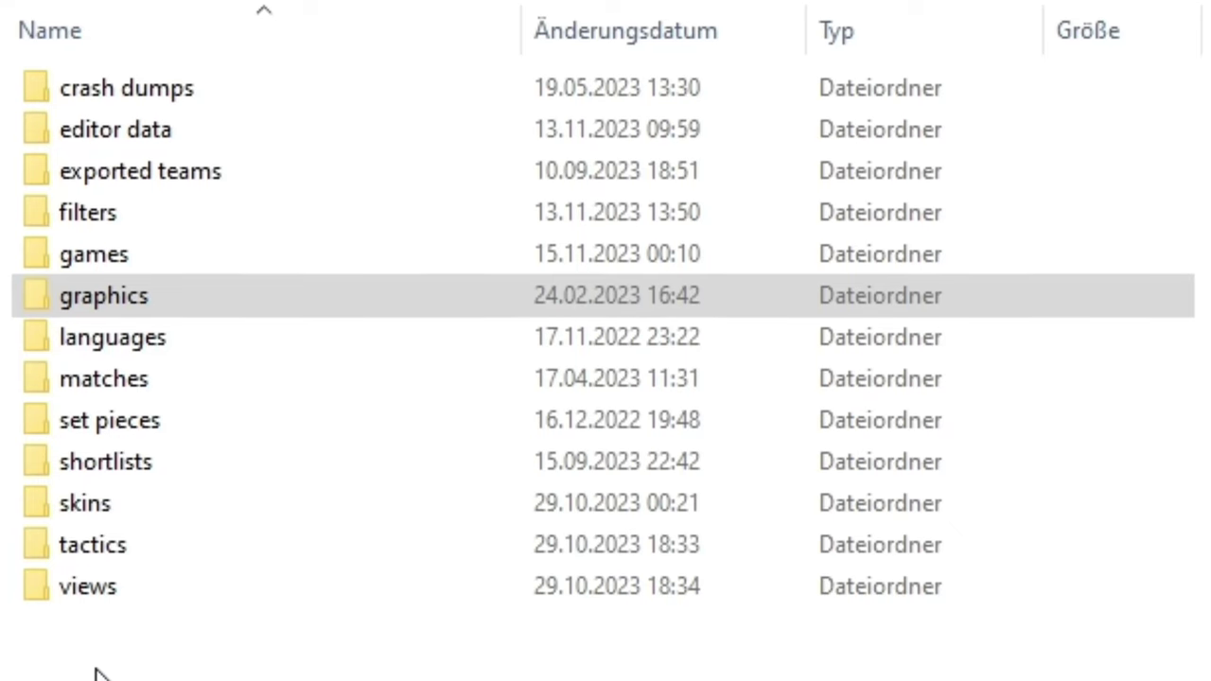
# In File Explorer, open the editor data folder of the user folder and examine its .fmf database files.
pyautogui.click(172, 303)
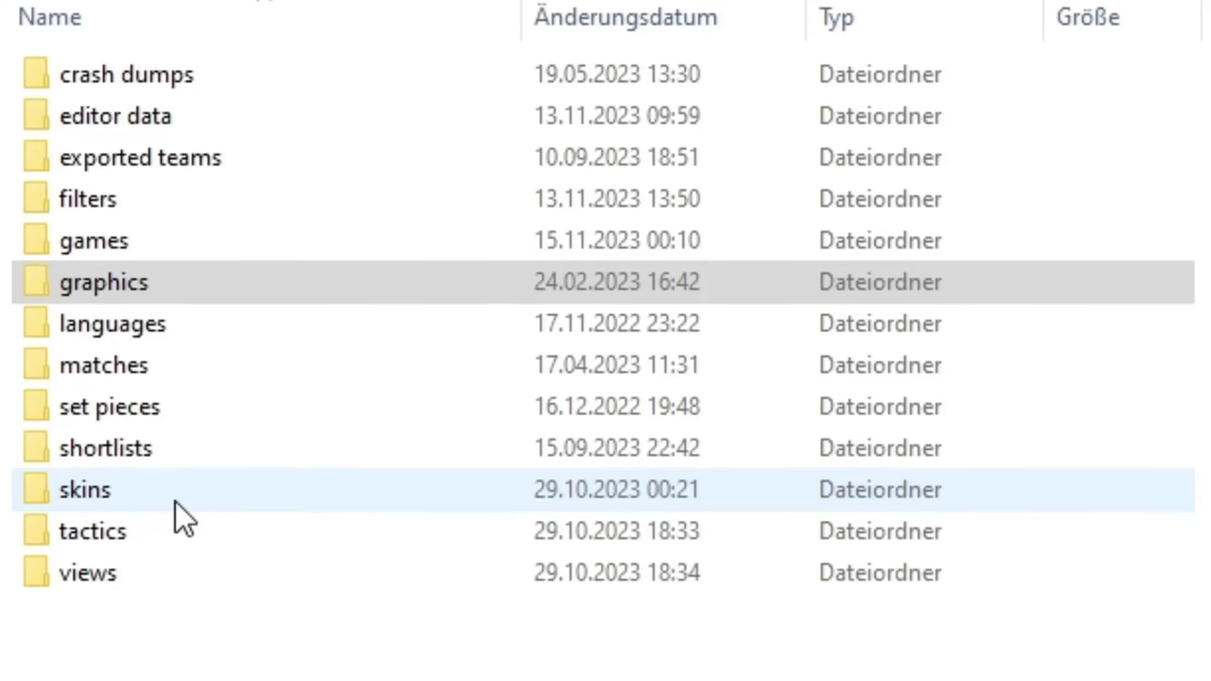
pyautogui.click(122, 295)
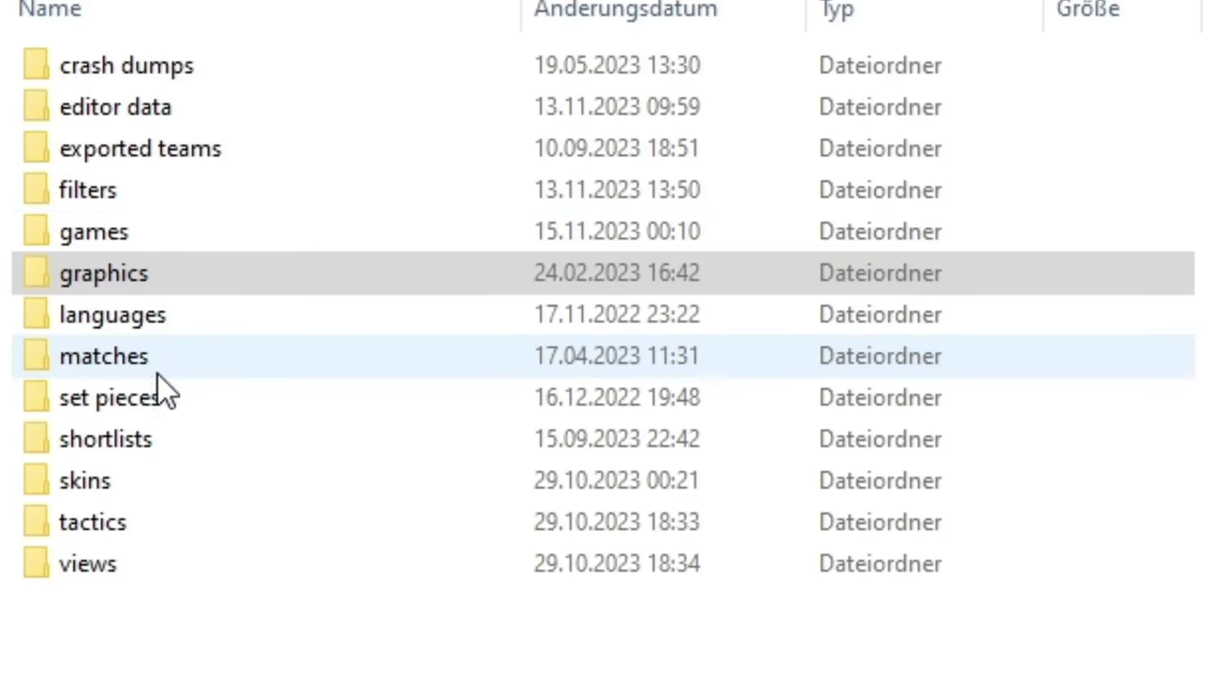
pyautogui.click(160, 274)
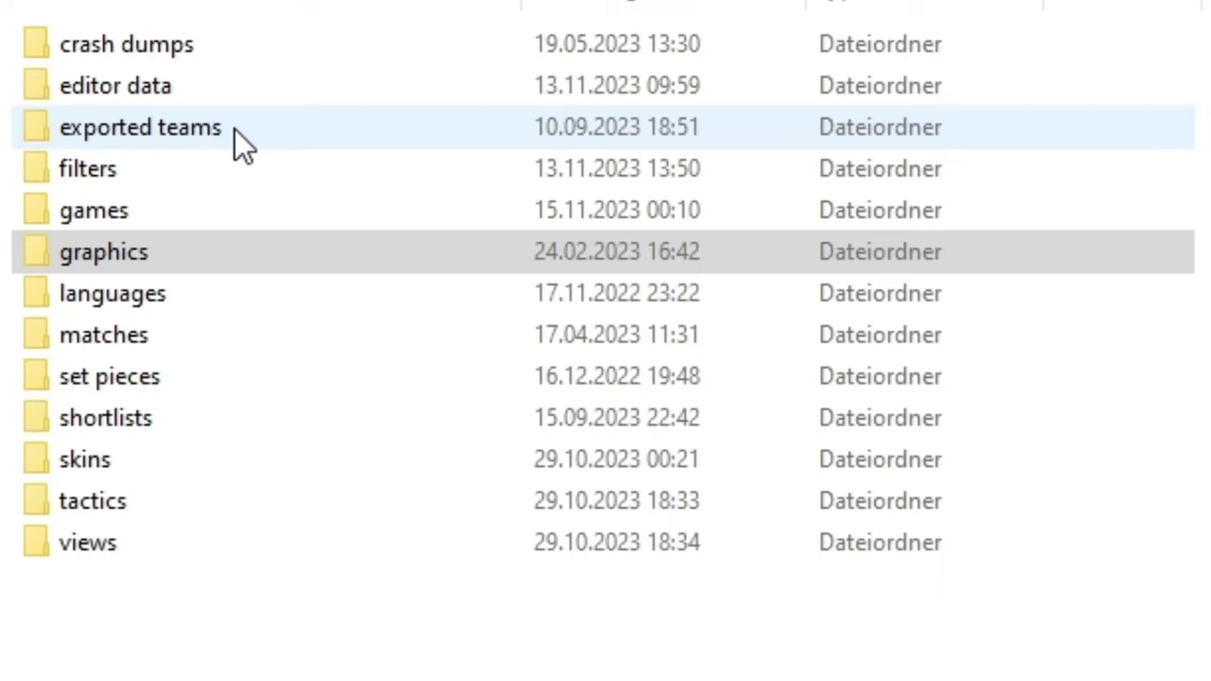
pyautogui.click(115, 85)
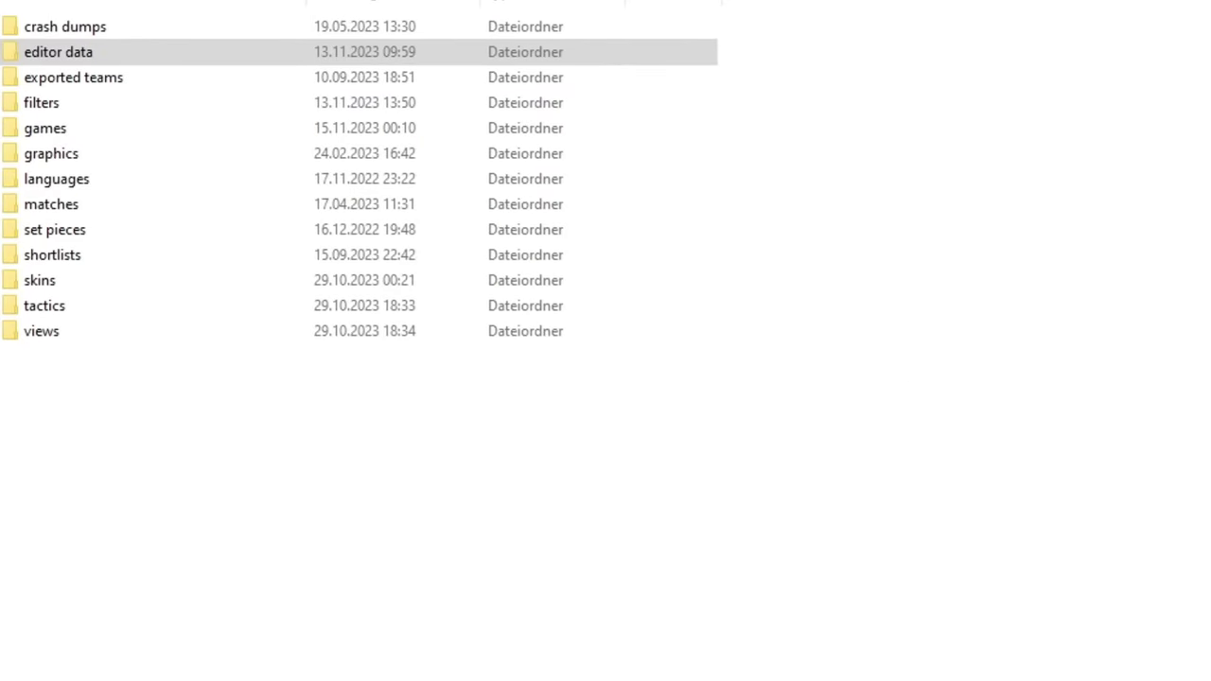
pyautogui.click(594, 52)
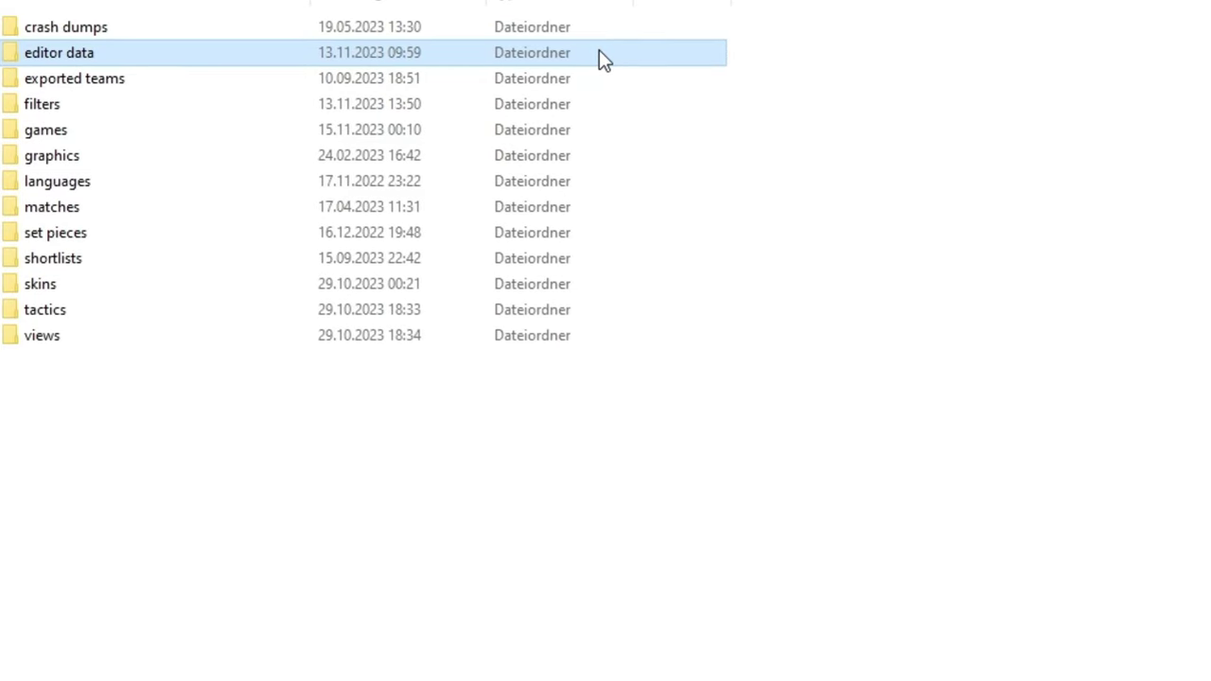
pyautogui.doubleClick(600, 52)
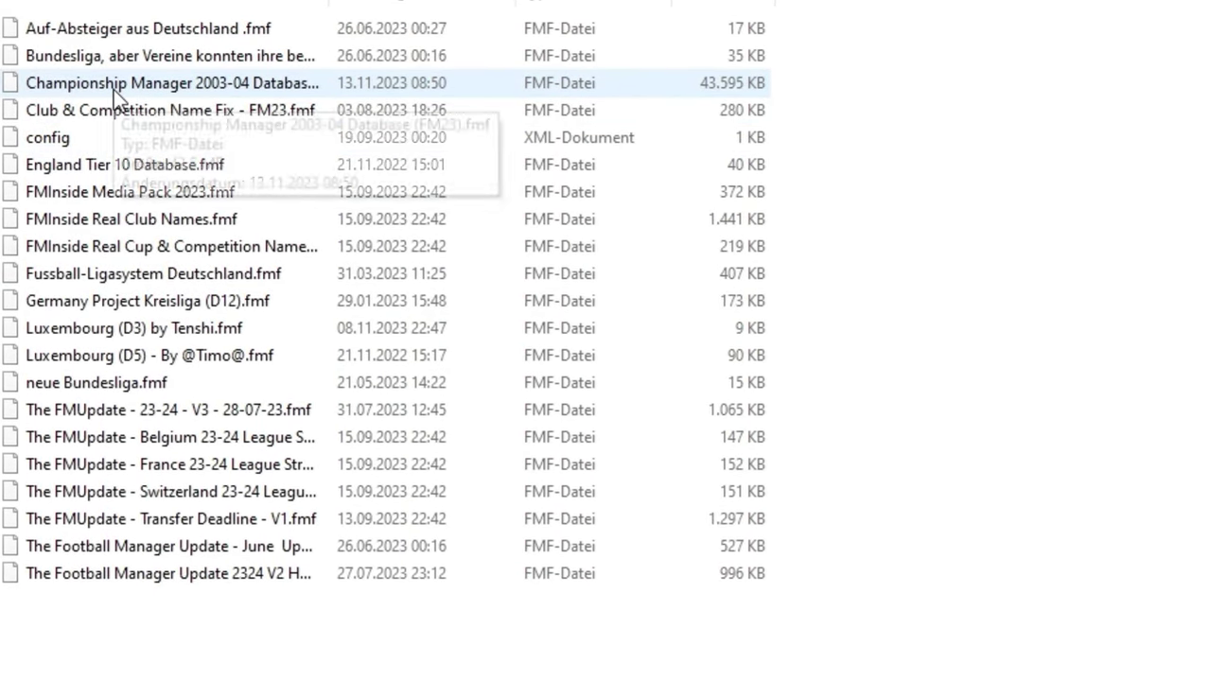
pyautogui.click(113, 90)
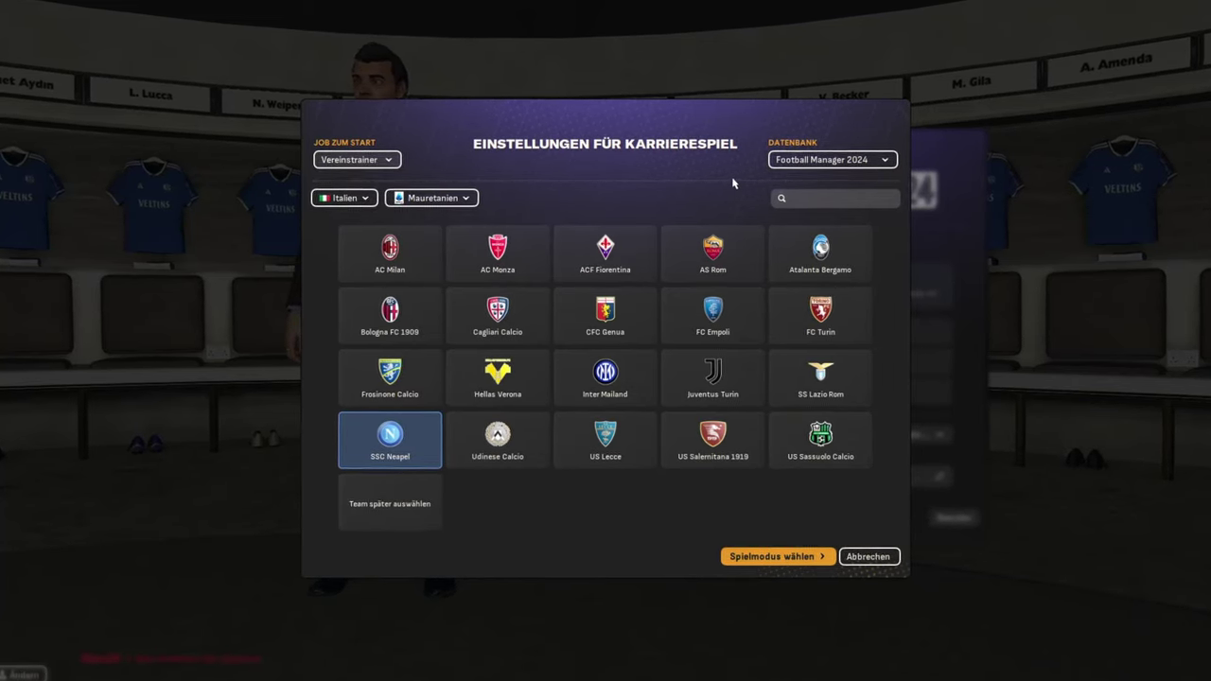
# Switch to Football Manager 2024, activate the Luxembourg (D3) editor data file in the career's database options, and examine the other editor data files' compatibility.
pyautogui.click(819, 161)
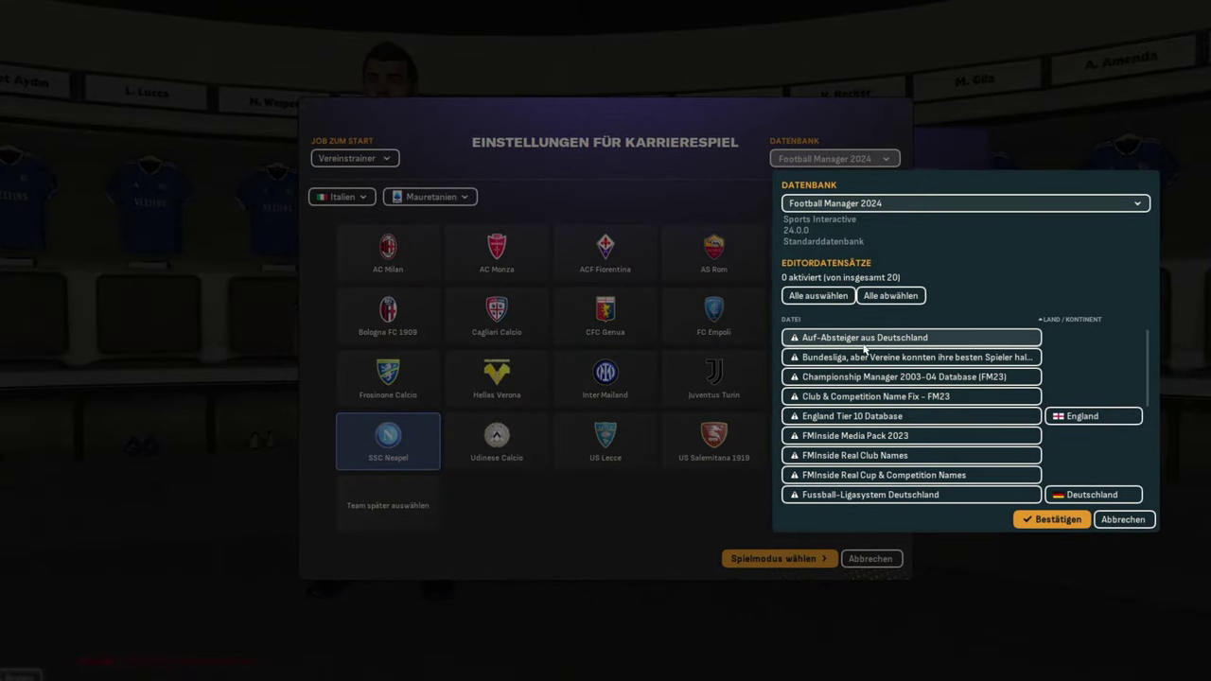
pyautogui.scroll(-3, 856, 369)
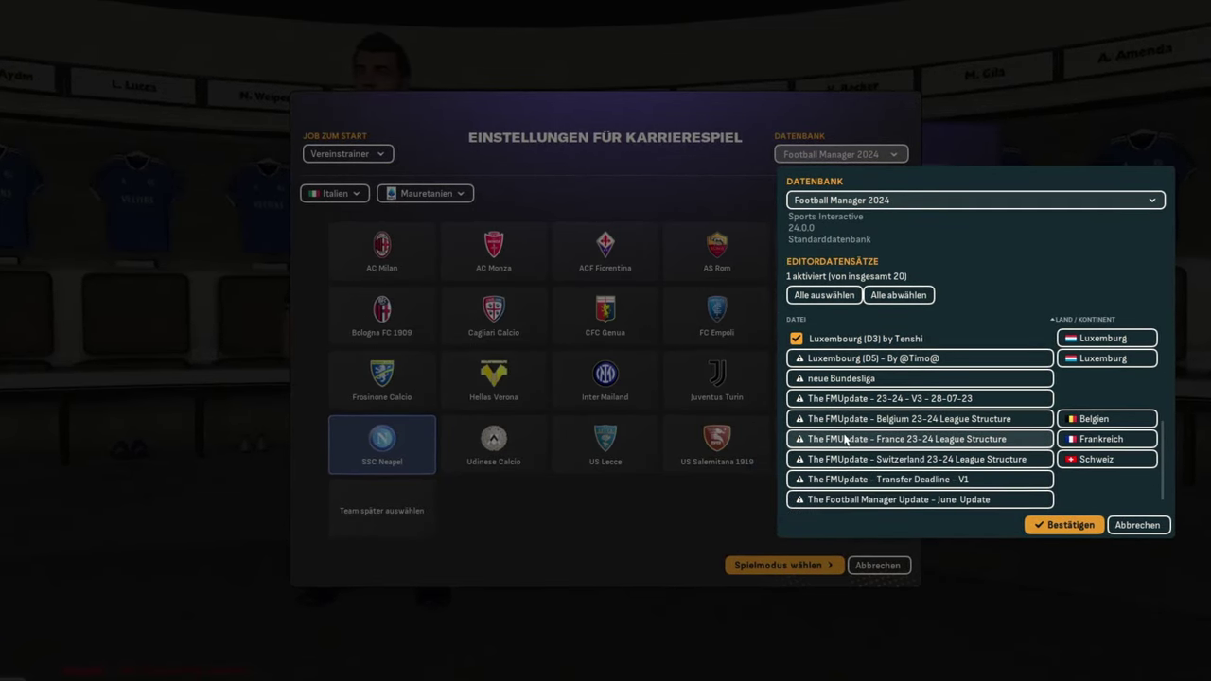
pyautogui.scroll(1, 842, 437)
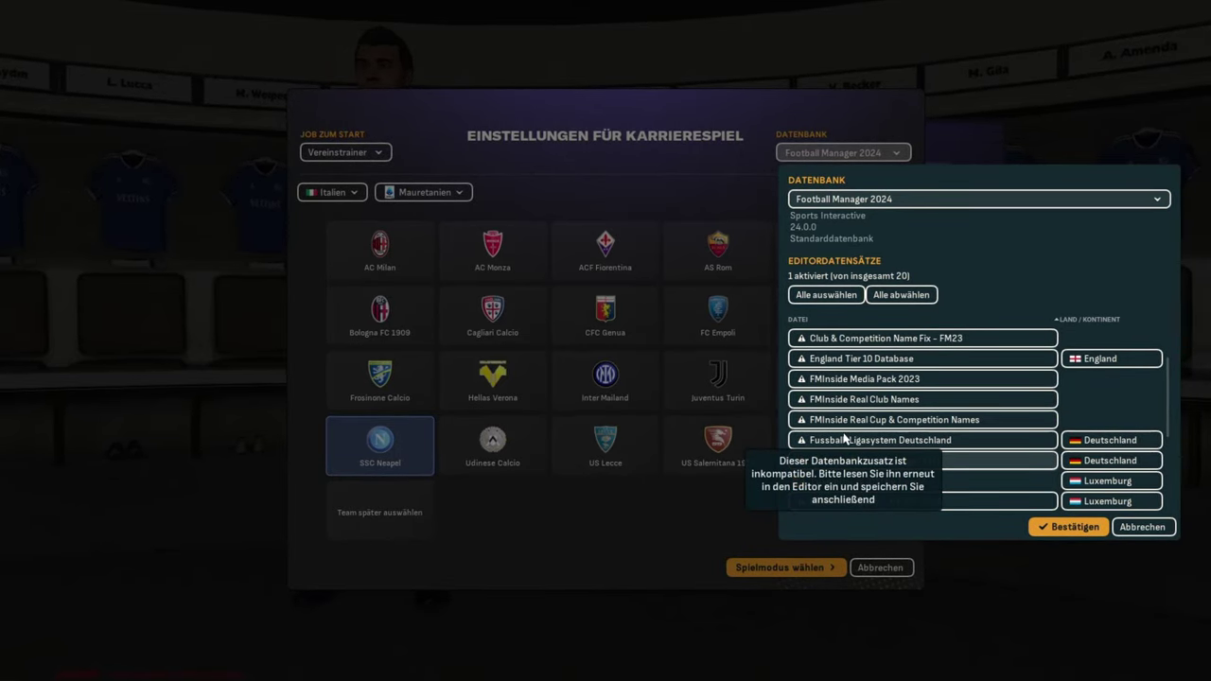
pyautogui.scroll(1, 845, 437)
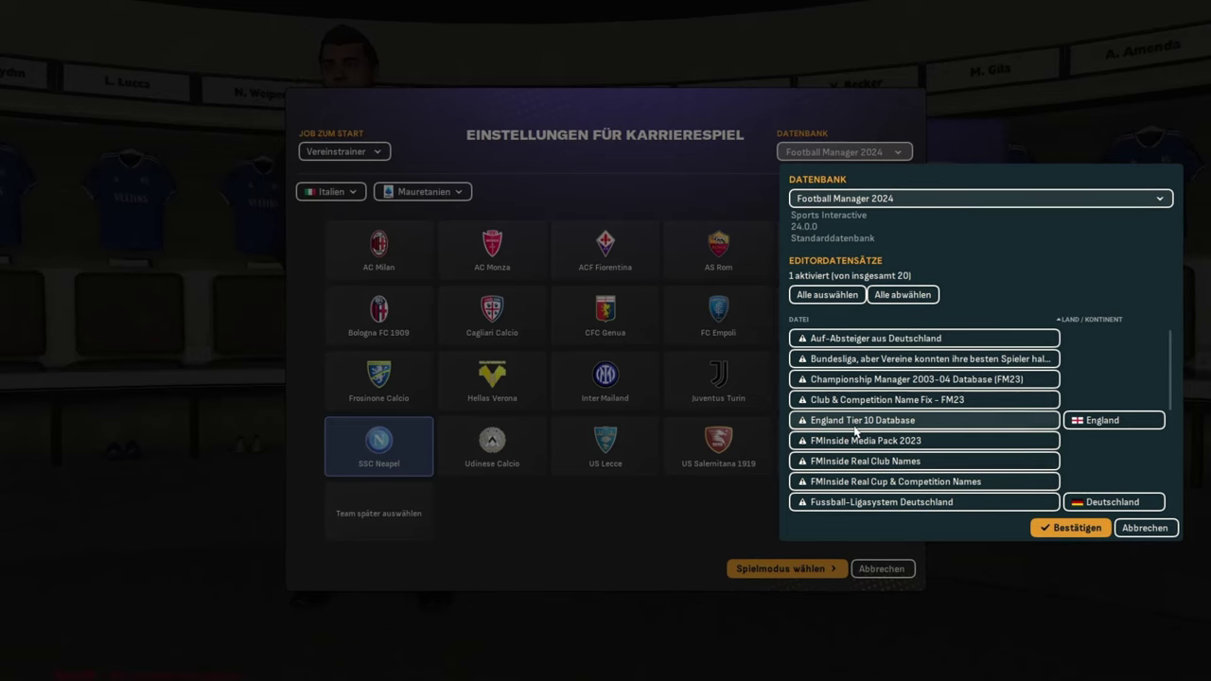
pyautogui.moveTo(855, 431)
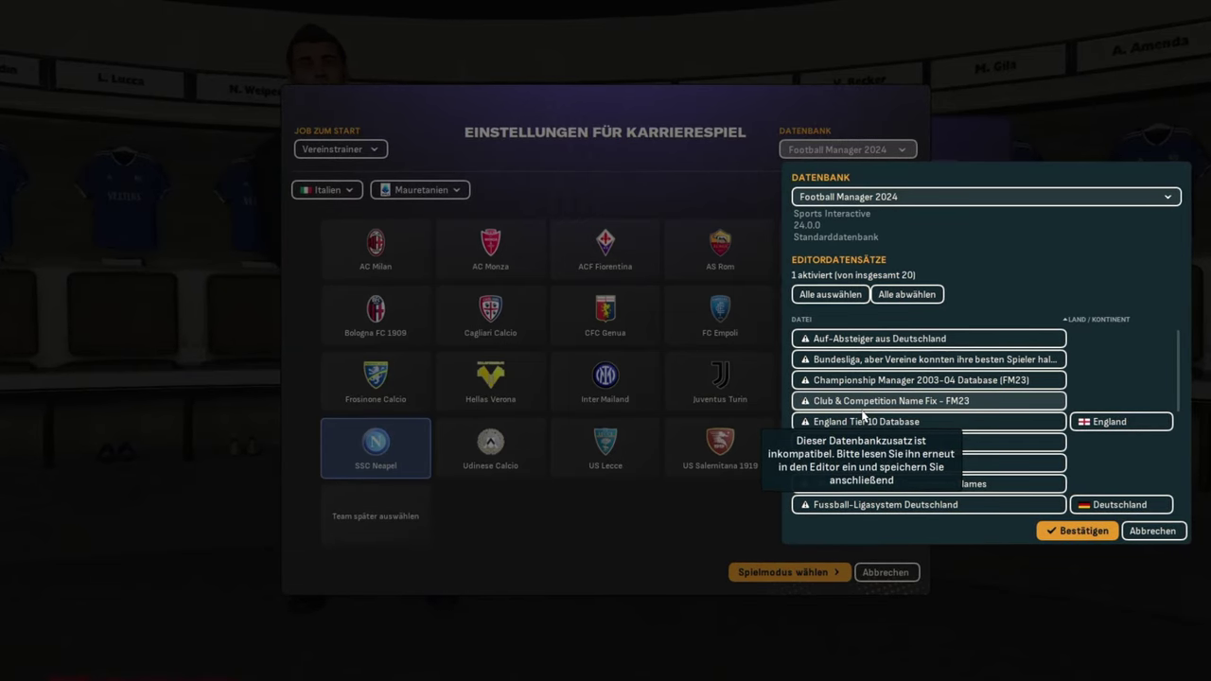
pyautogui.scroll(-2, 863, 404)
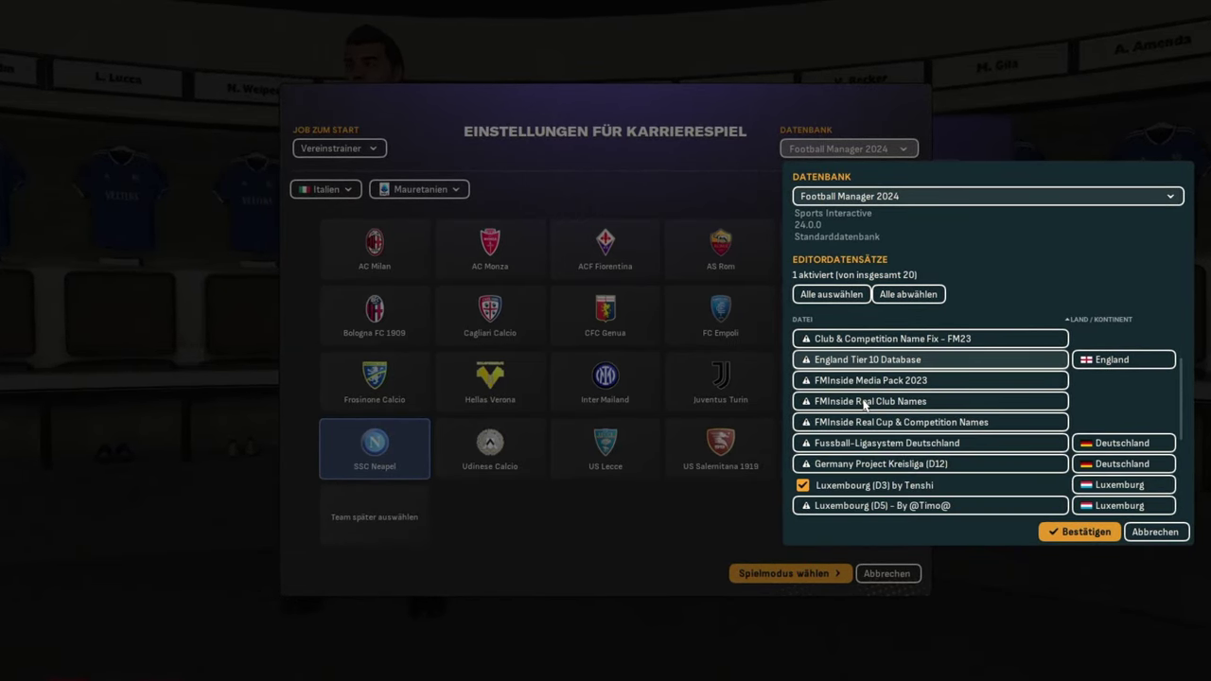
pyautogui.scroll(-3, 864, 405)
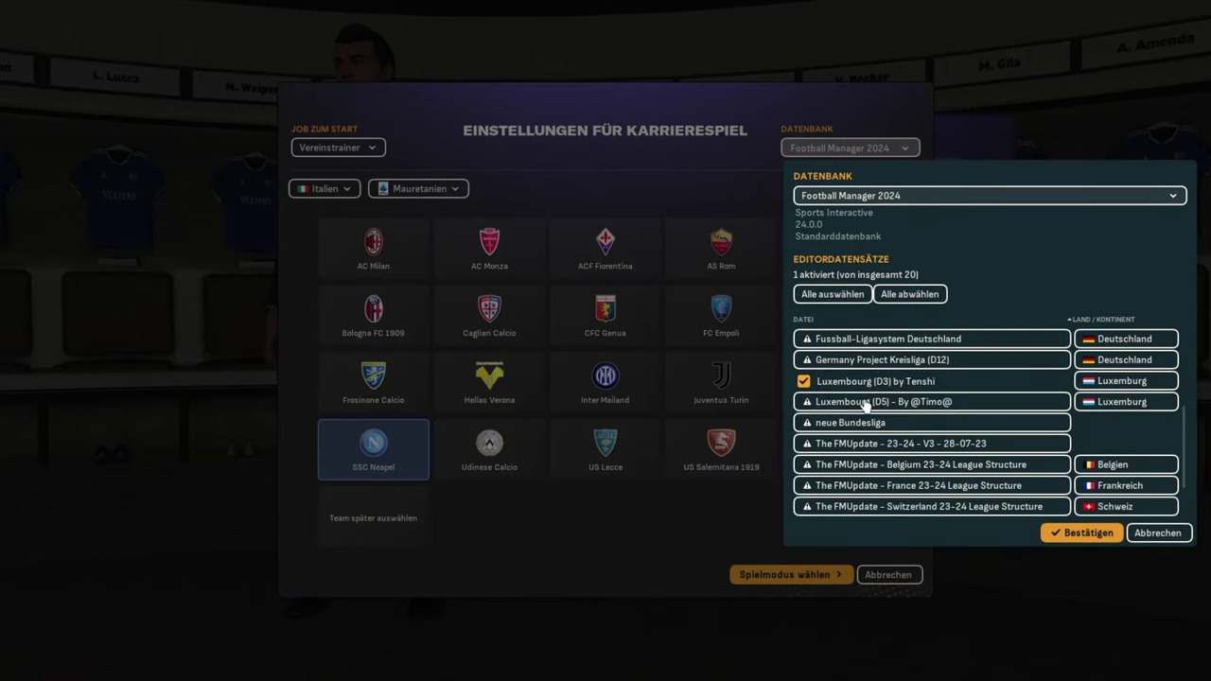
pyautogui.scroll(-1, 867, 405)
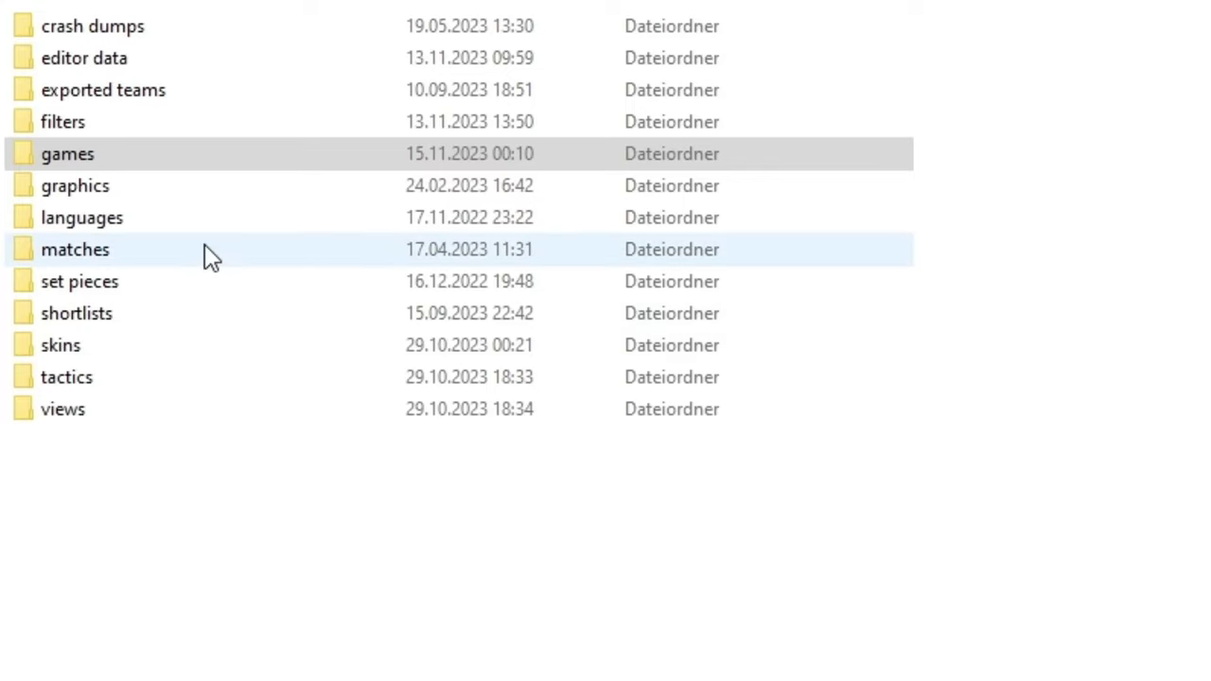
# In File Explorer, open the graphics folder of the user folder and examine the face images in its faces folder.
pyautogui.click(199, 202)
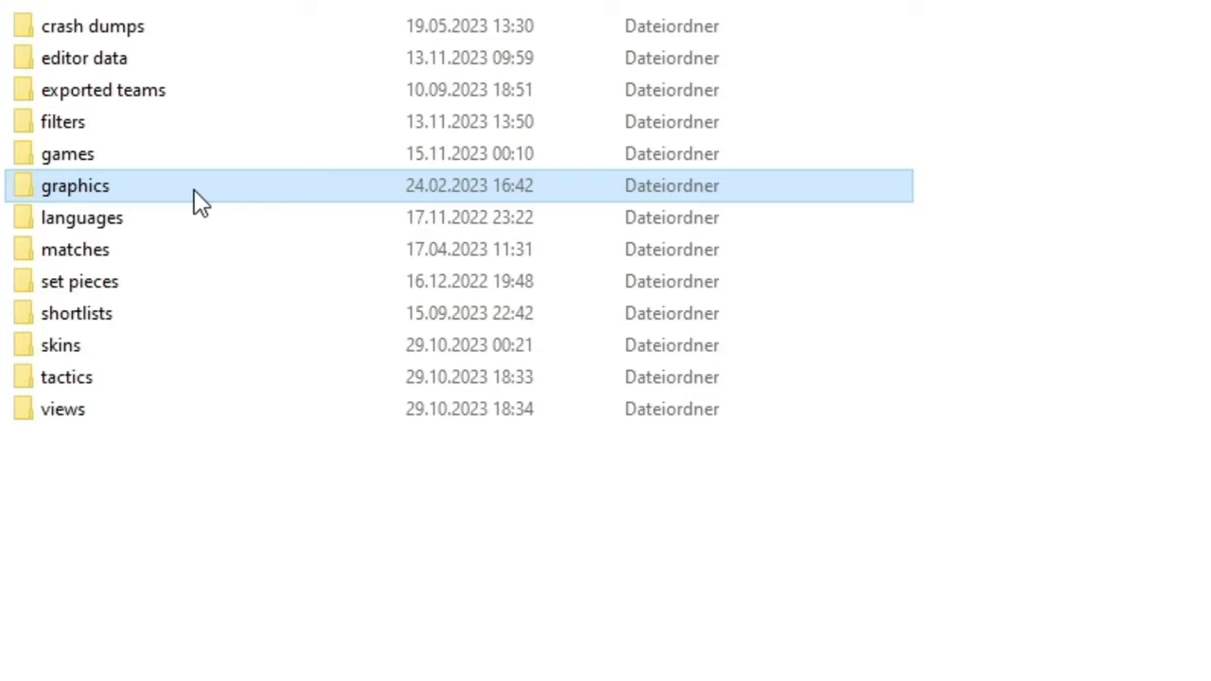
pyautogui.doubleClick(194, 191)
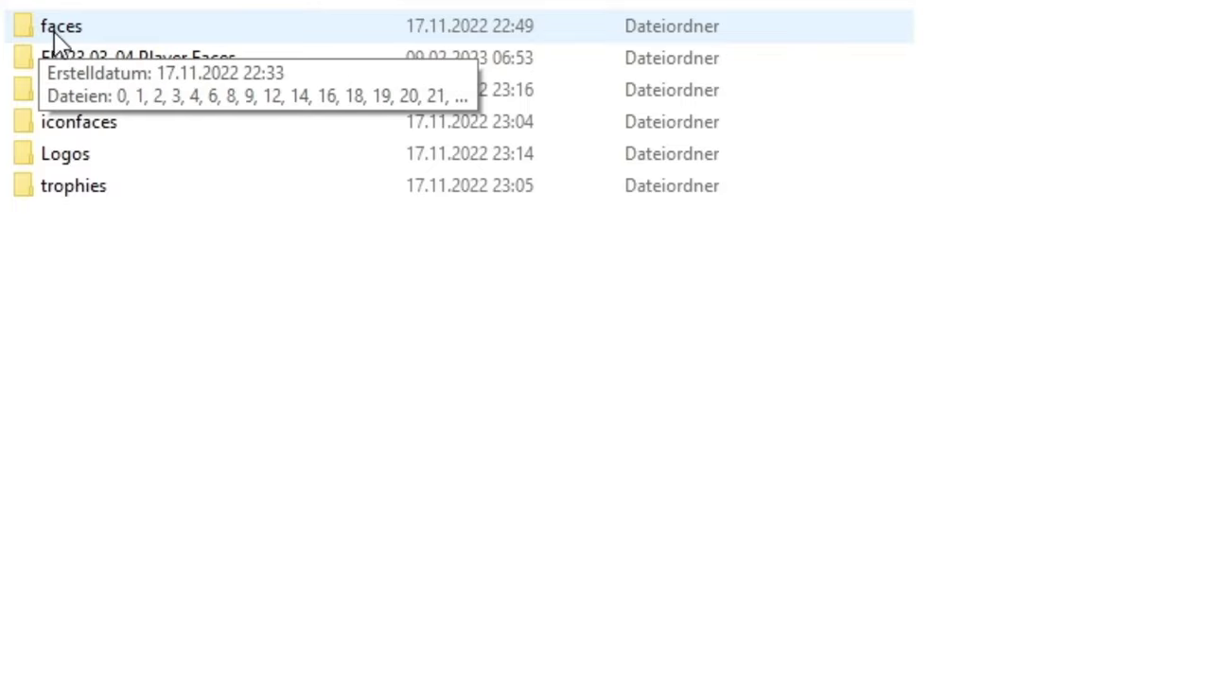
pyautogui.doubleClick(86, 41)
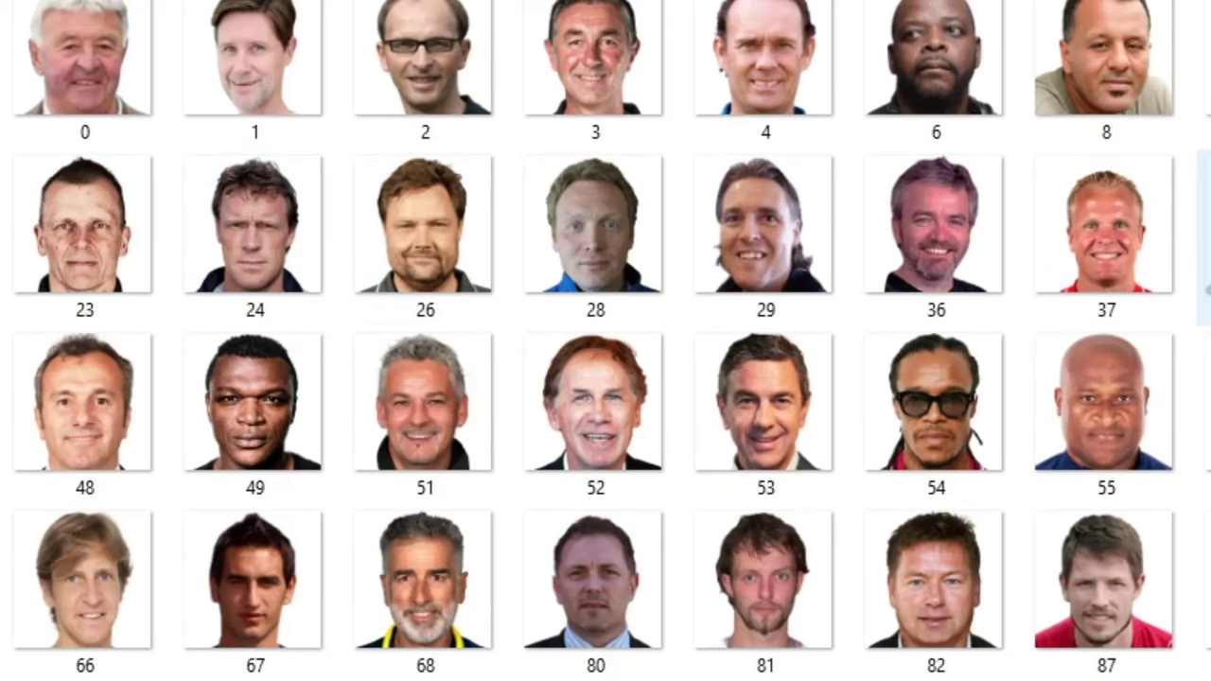
pyautogui.scroll(-5, 1201, 237)
pyautogui.scroll(5, 1201, 284)
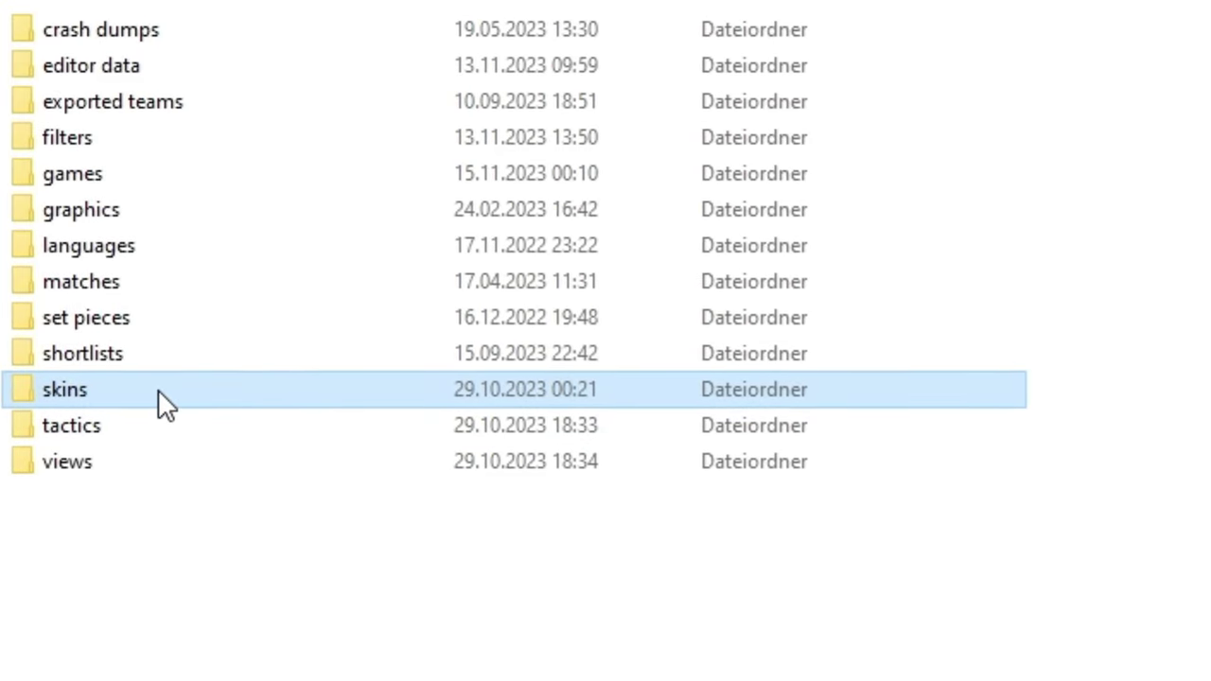
# Look in the skins folder and select Sas24.1.fmf, return to the user folder and select the tactics folder.
pyautogui.doubleClick(150, 387)
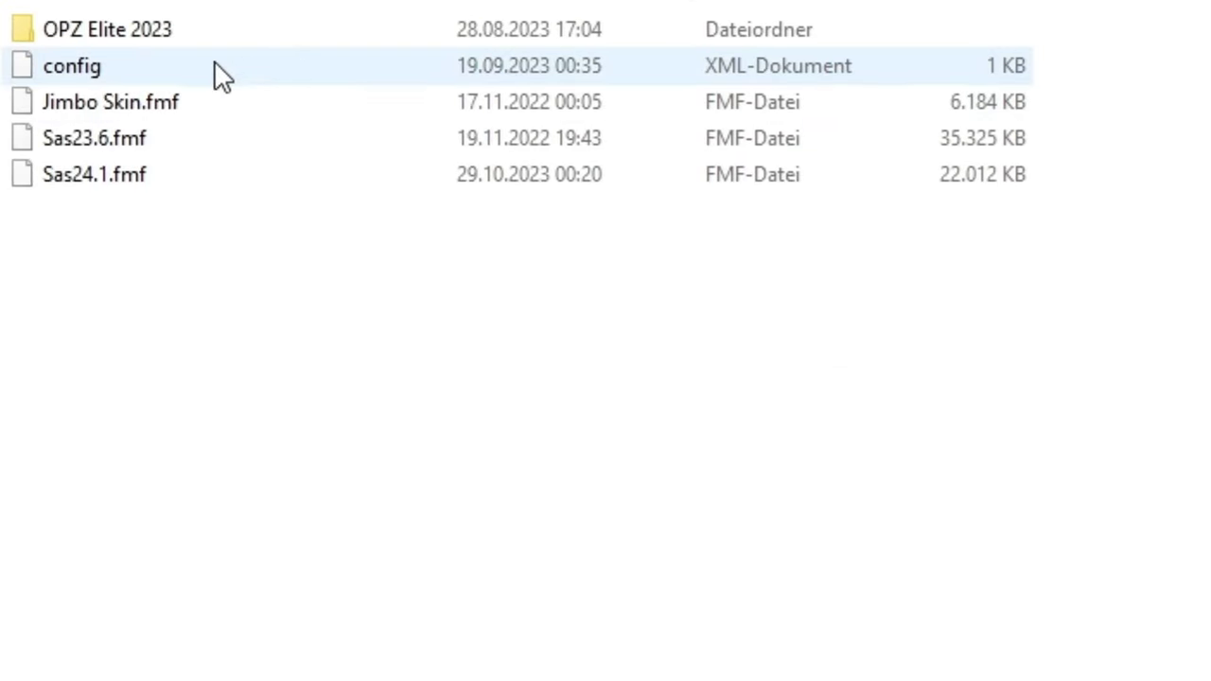
pyautogui.click(156, 186)
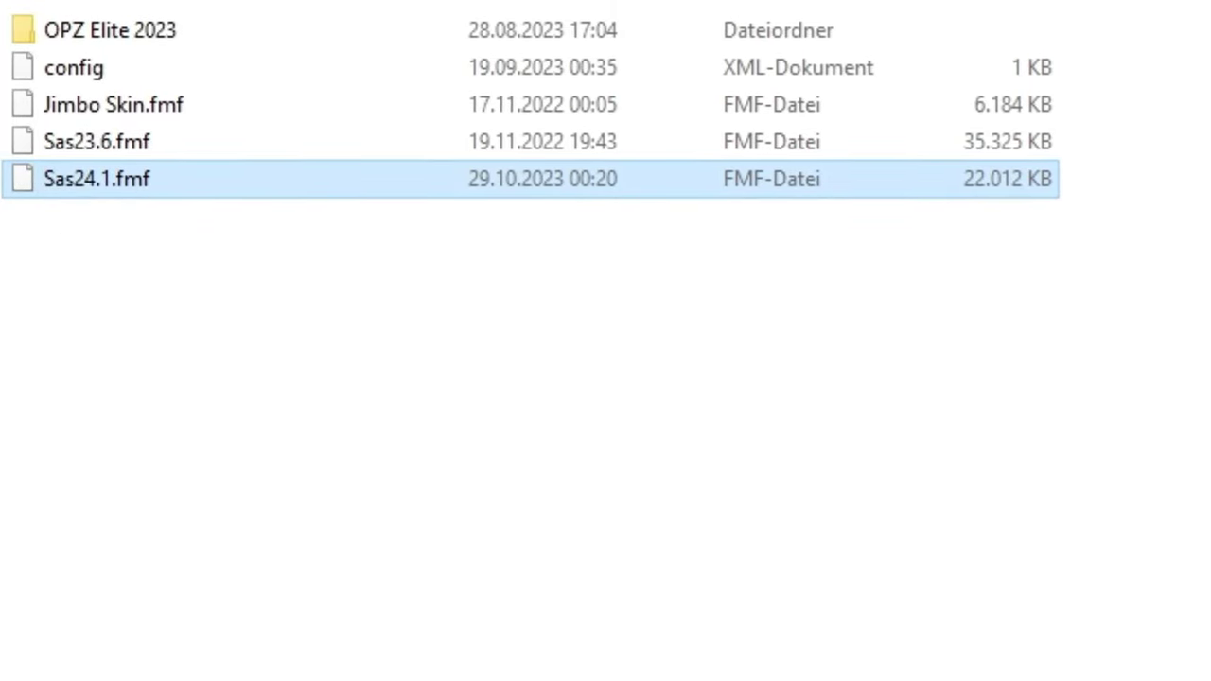
pyautogui.hotkey('alt', 'Up')
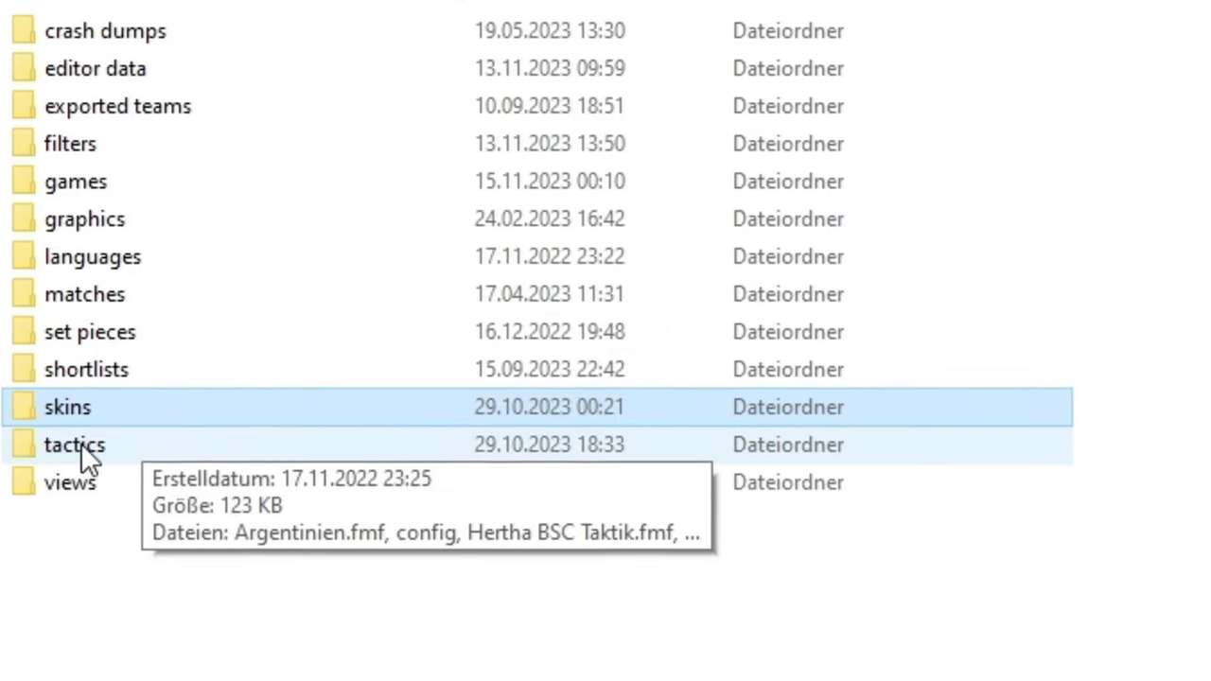
pyautogui.click(135, 453)
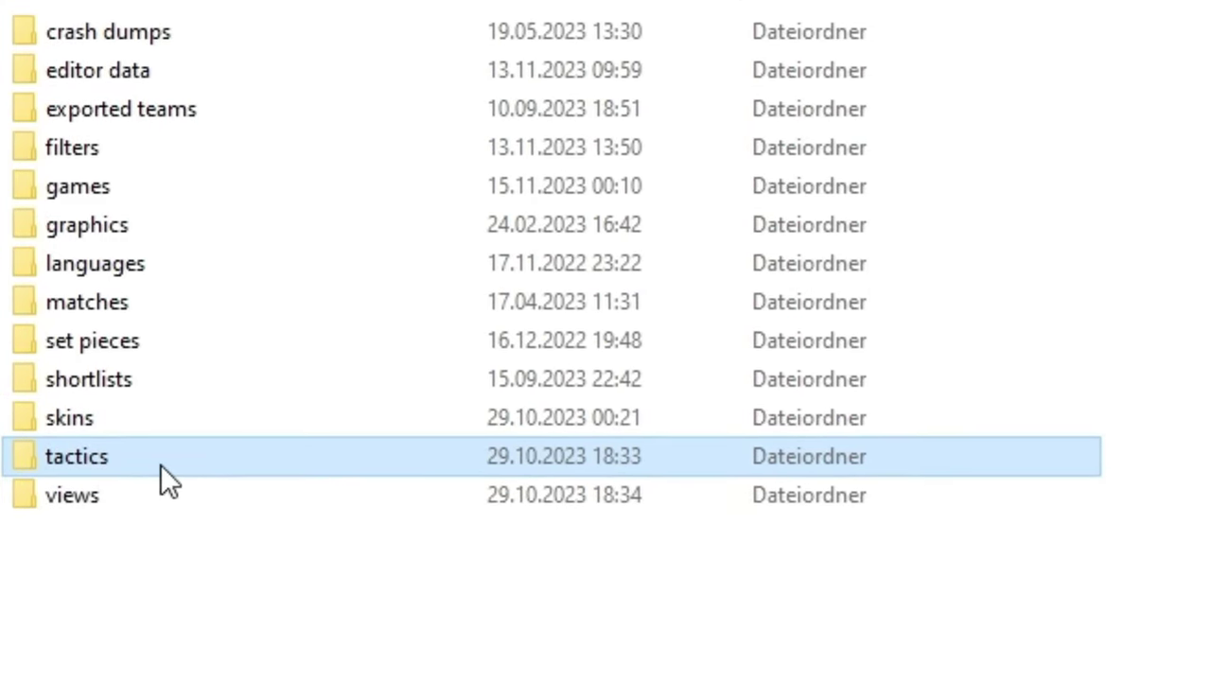
pyautogui.moveTo(161, 465)
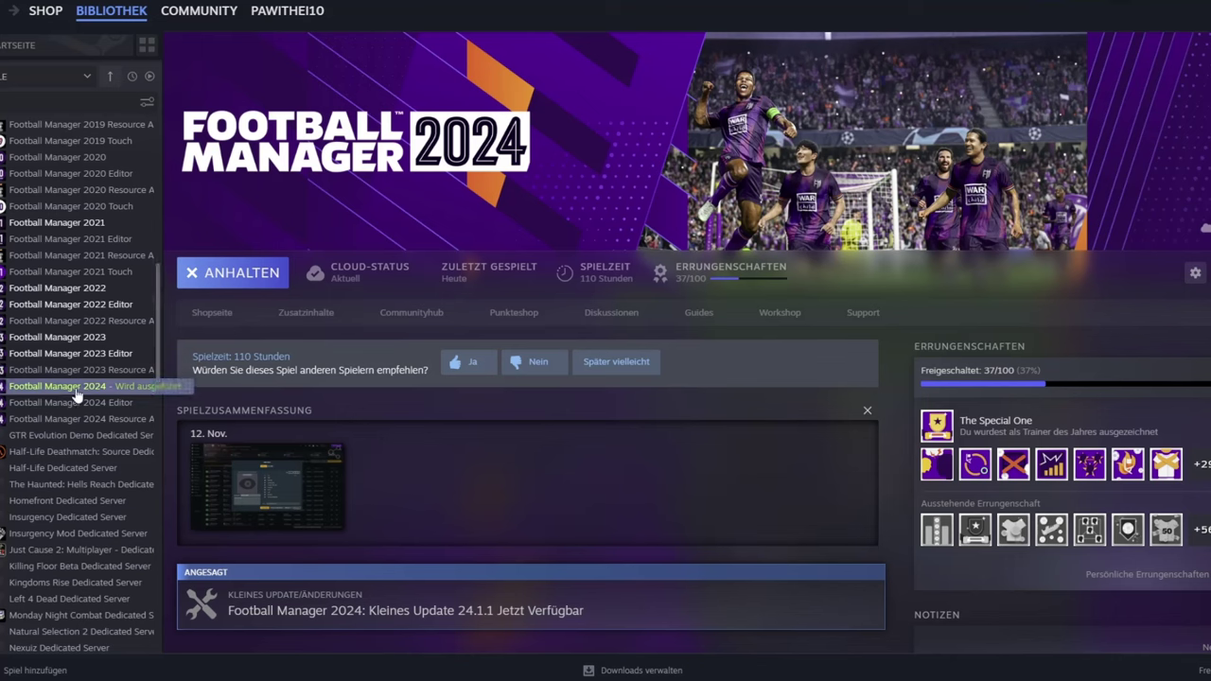
# Switch to Steam and open the game options for Football Manager 2024 in the library.
pyautogui.click(1195, 273)
pyautogui.moveTo(1149, 346)
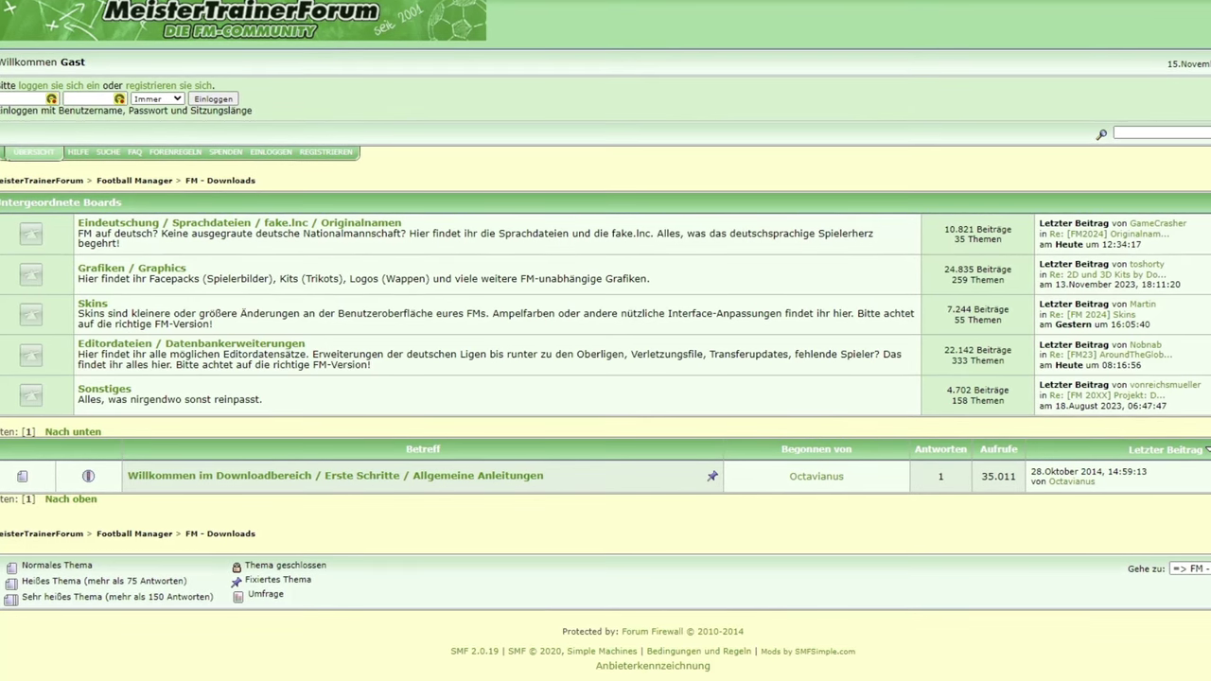
# In the MeisterTrainerForum downloads, open the [FM2024] Originalnamen fake.LNC thread and read its installation paths and the files and folders to delete.
pyautogui.click(339, 224)
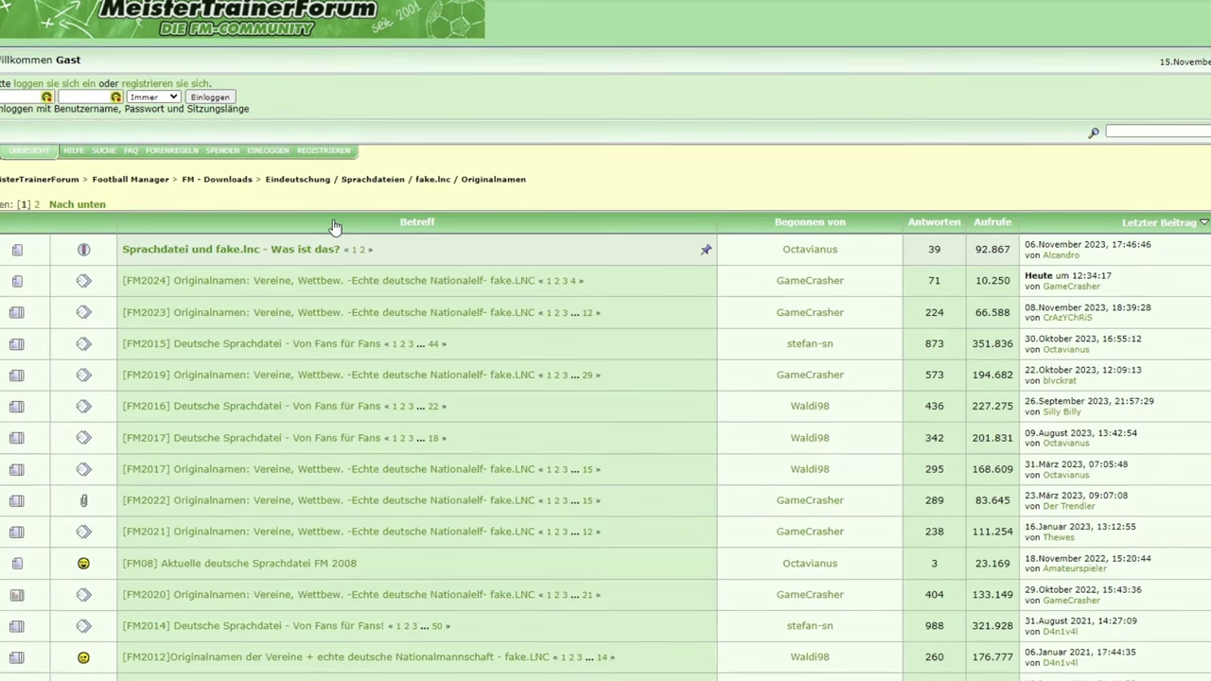
pyautogui.click(246, 287)
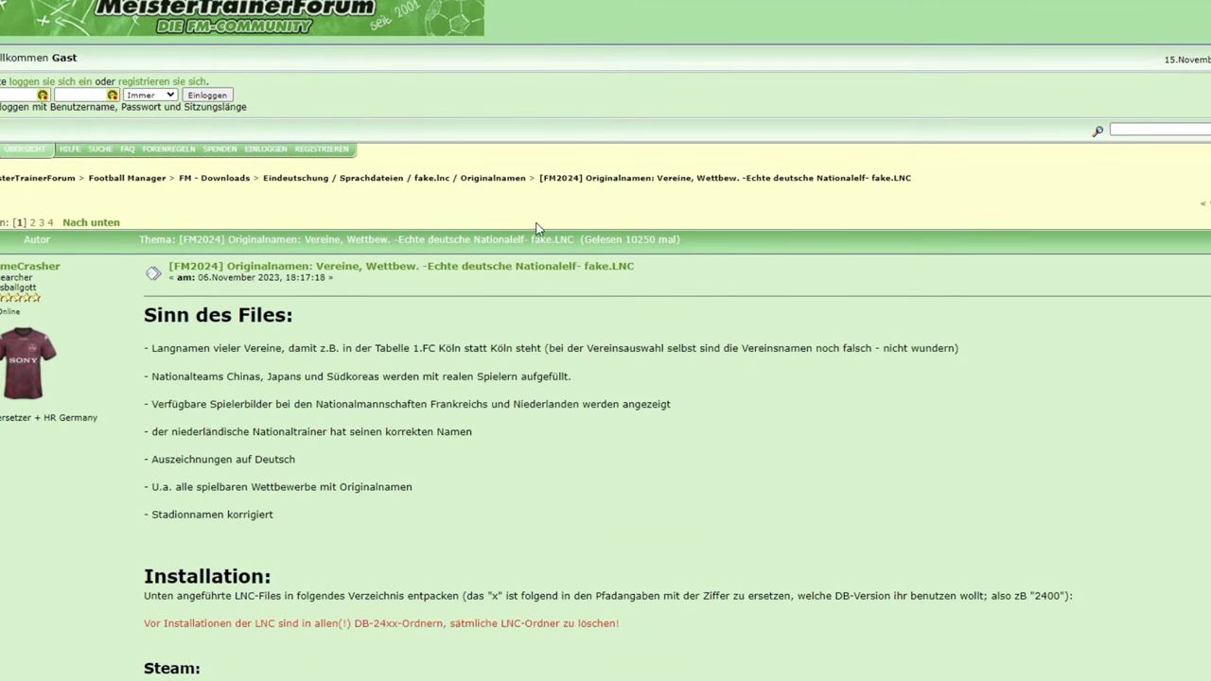
pyautogui.scroll(-1, 460, 284)
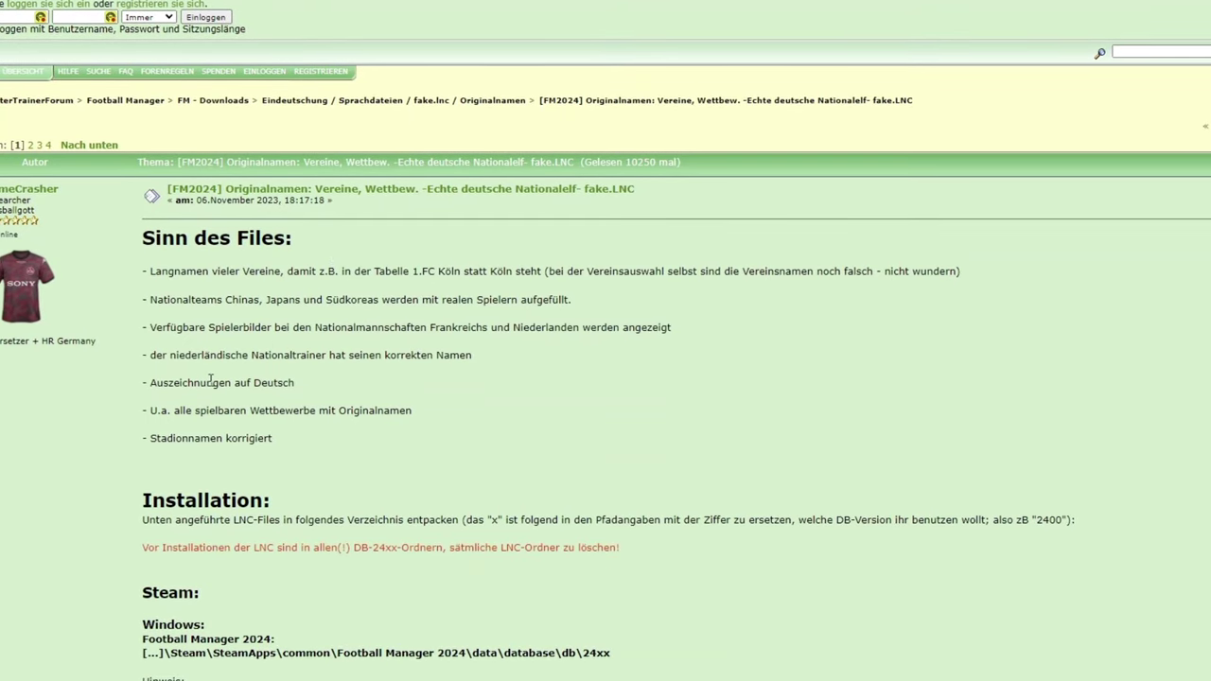
pyautogui.scroll(-2, 219, 387)
pyautogui.scroll(-2, 351, 409)
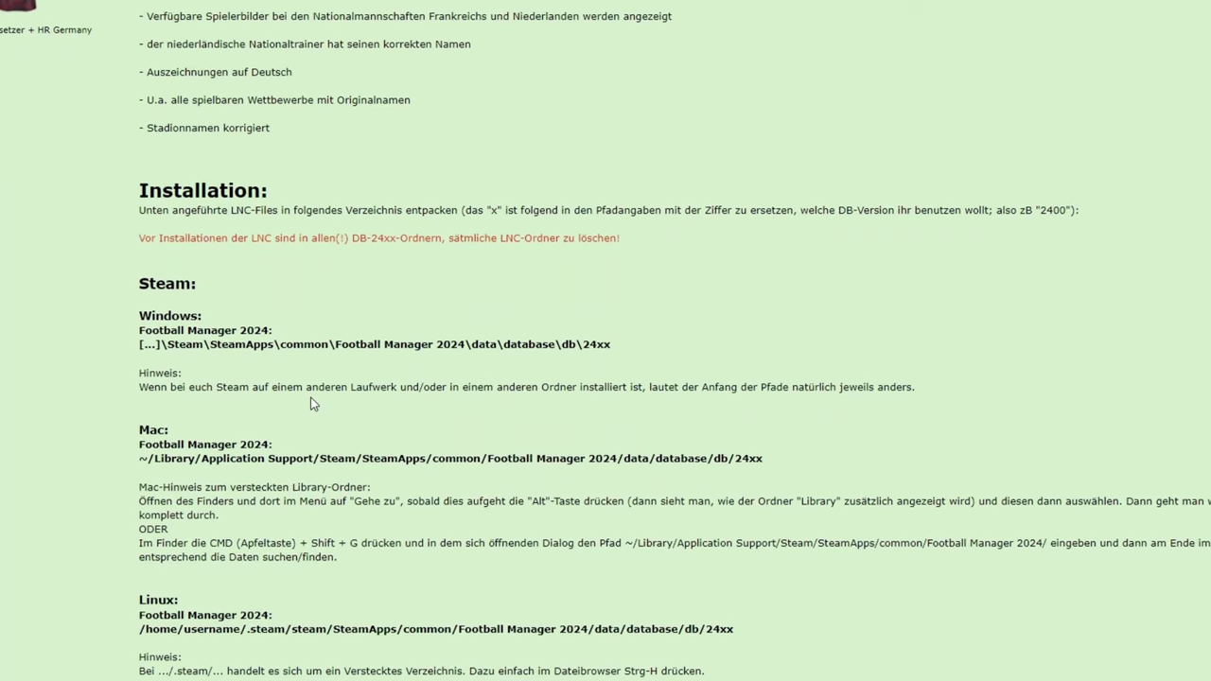
pyautogui.scroll(-5, 313, 404)
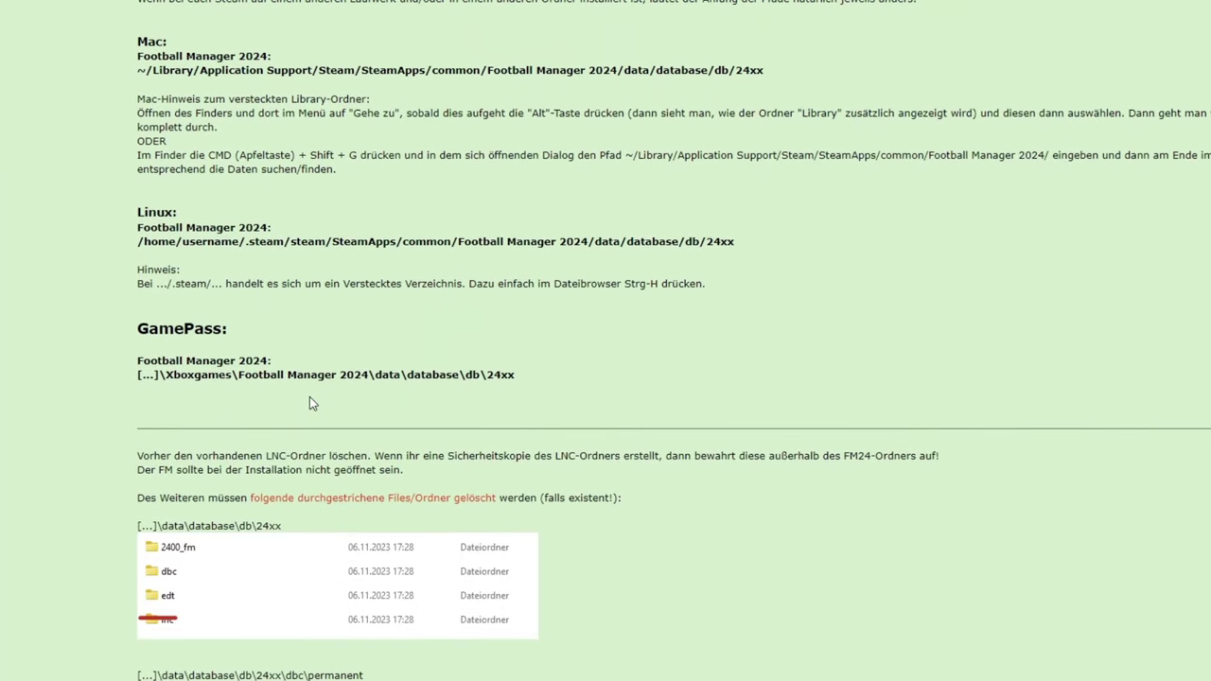
pyautogui.scroll(-2, 311, 404)
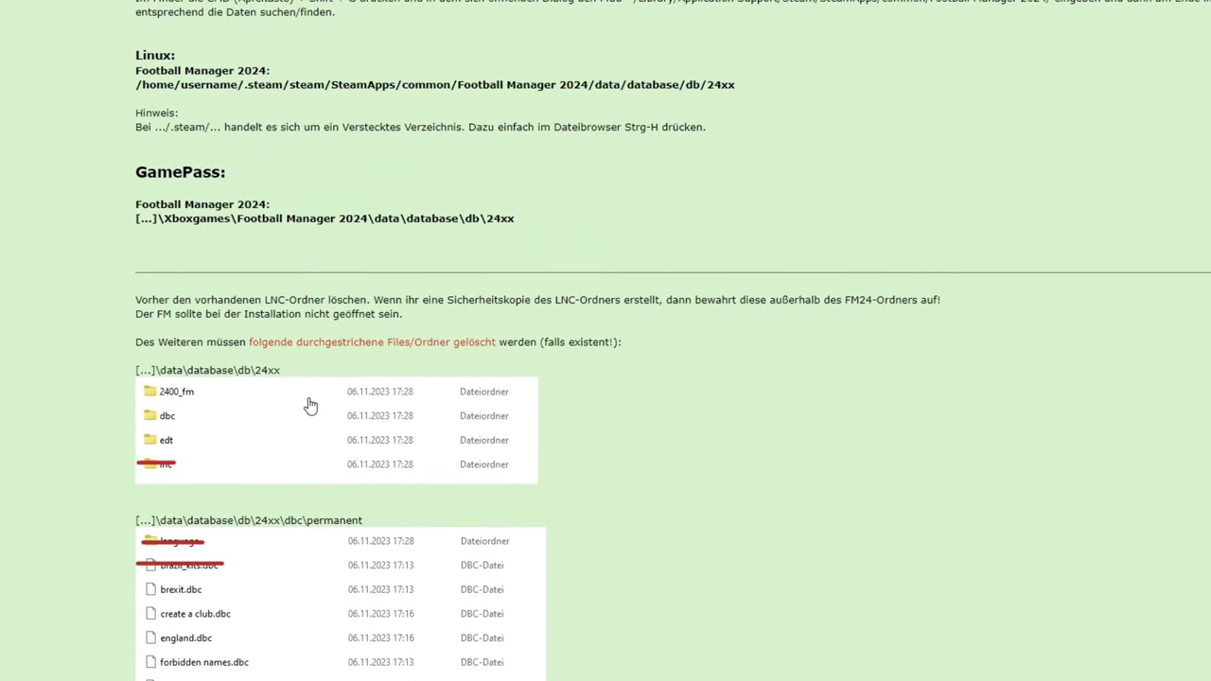
pyautogui.scroll(-1, 310, 406)
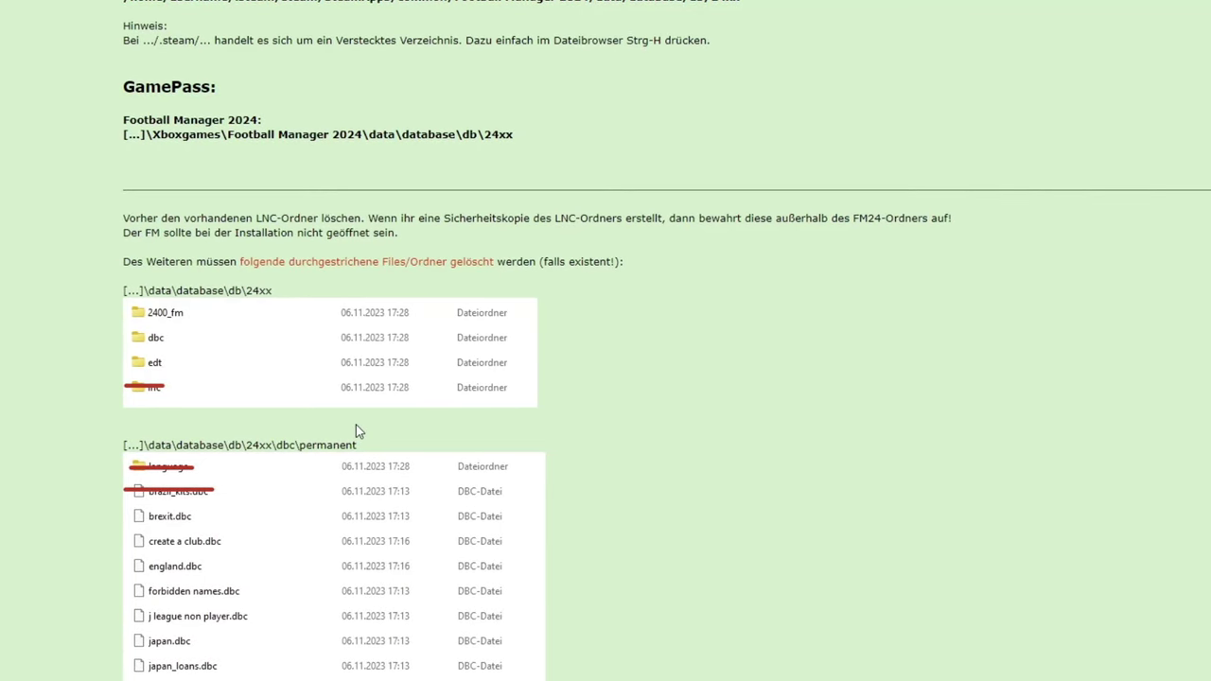
pyautogui.scroll(-1, 234, 437)
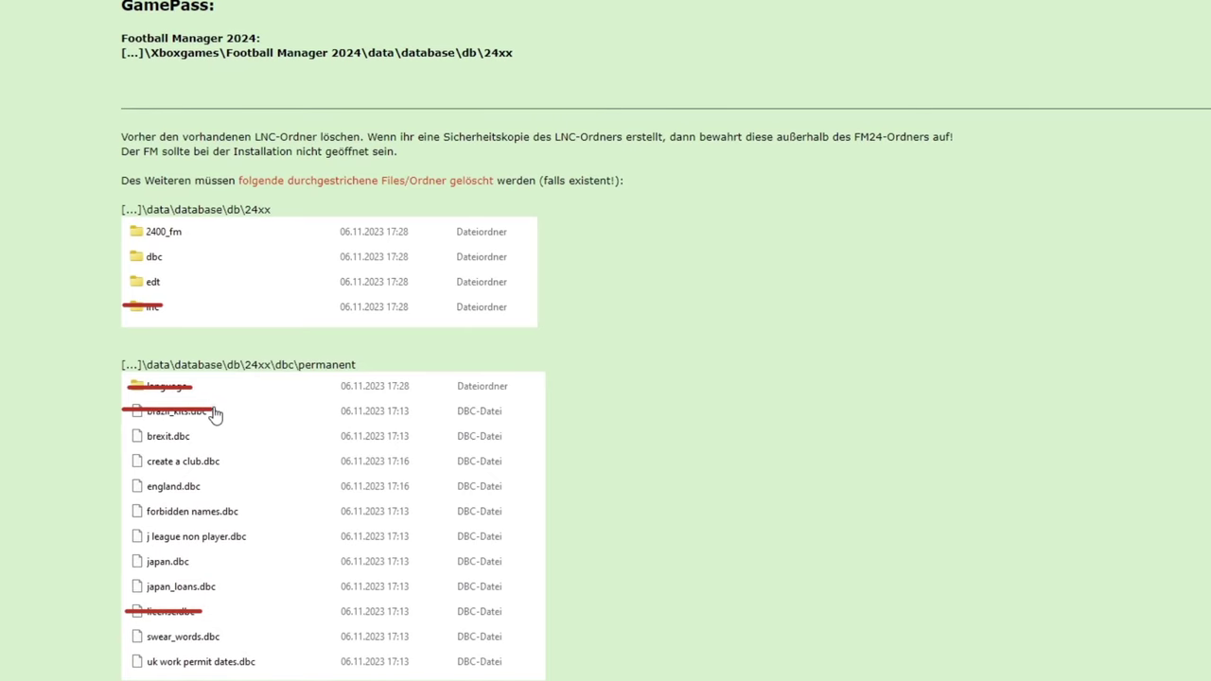
pyautogui.scroll(-5, 193, 411)
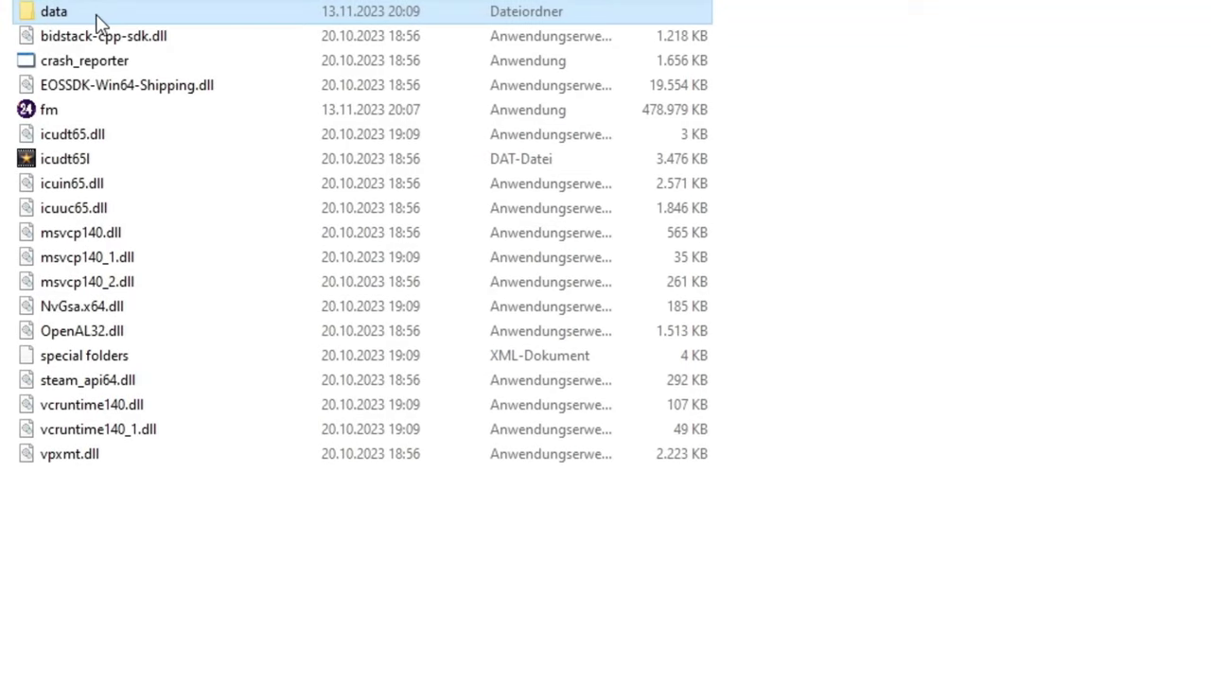
# In File Explorer, open data\database\db\2400 inside the Football Manager 2024 installation and select the lnc folder.
pyautogui.doubleClick(94, 19)
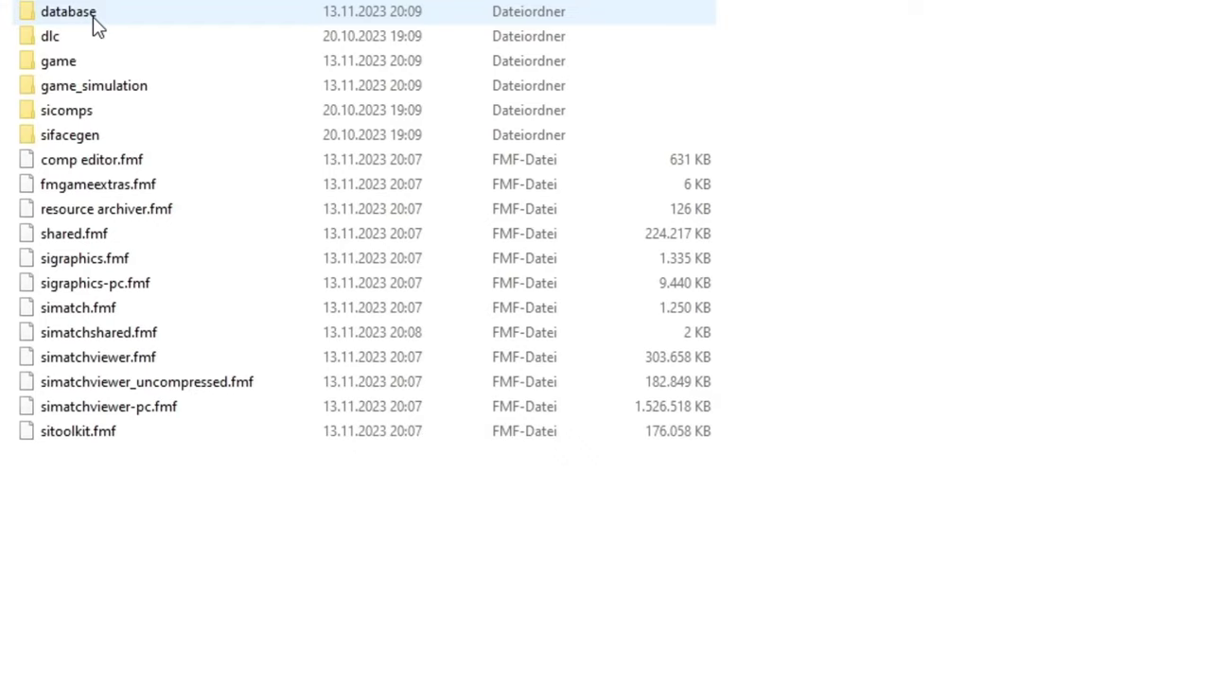
pyautogui.doubleClick(94, 20)
pyautogui.doubleClick(94, 20)
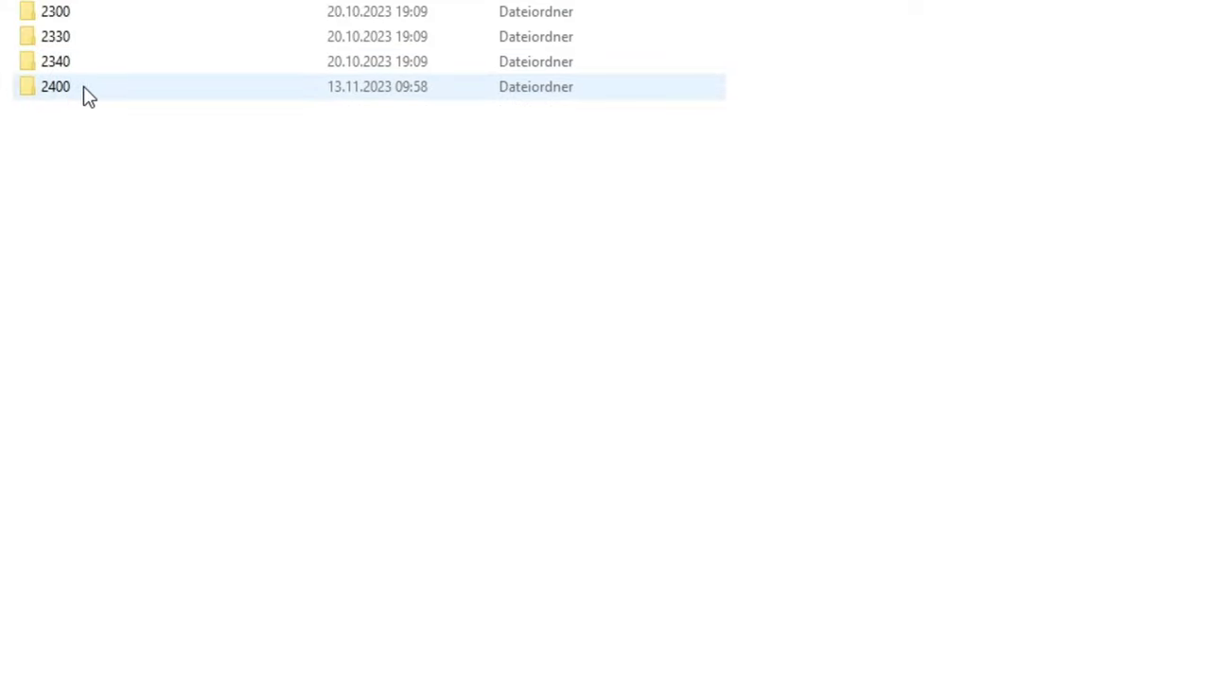
pyautogui.moveTo(122, 99)
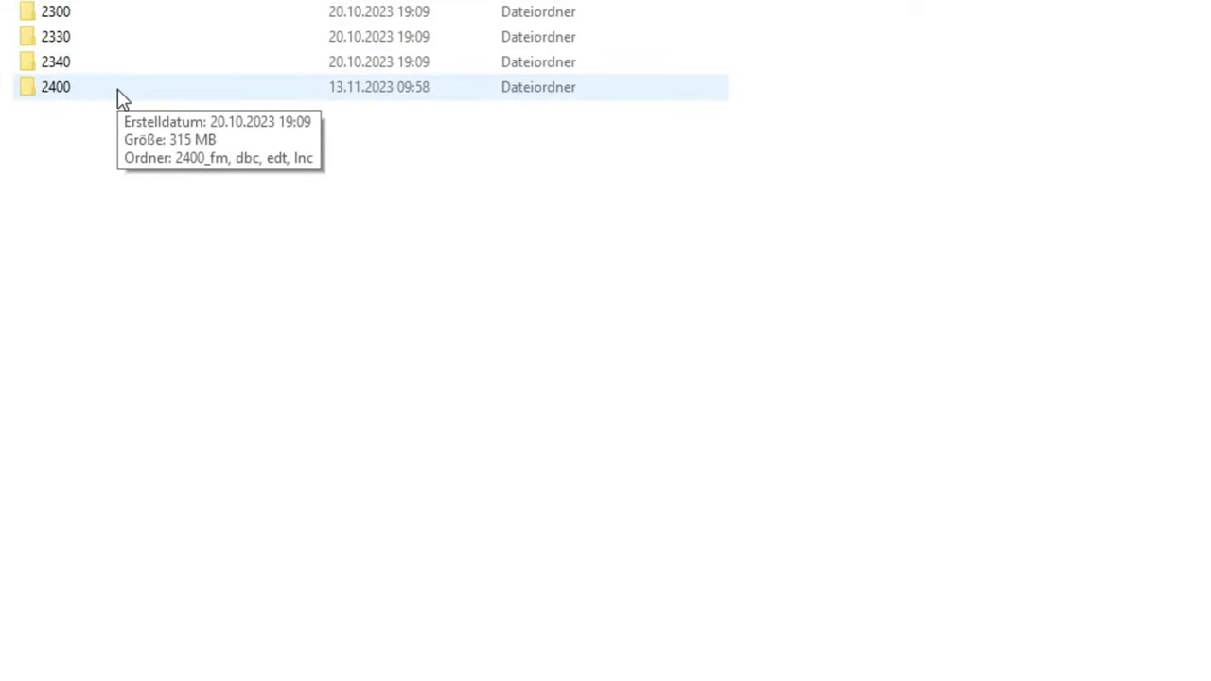
pyautogui.doubleClick(121, 94)
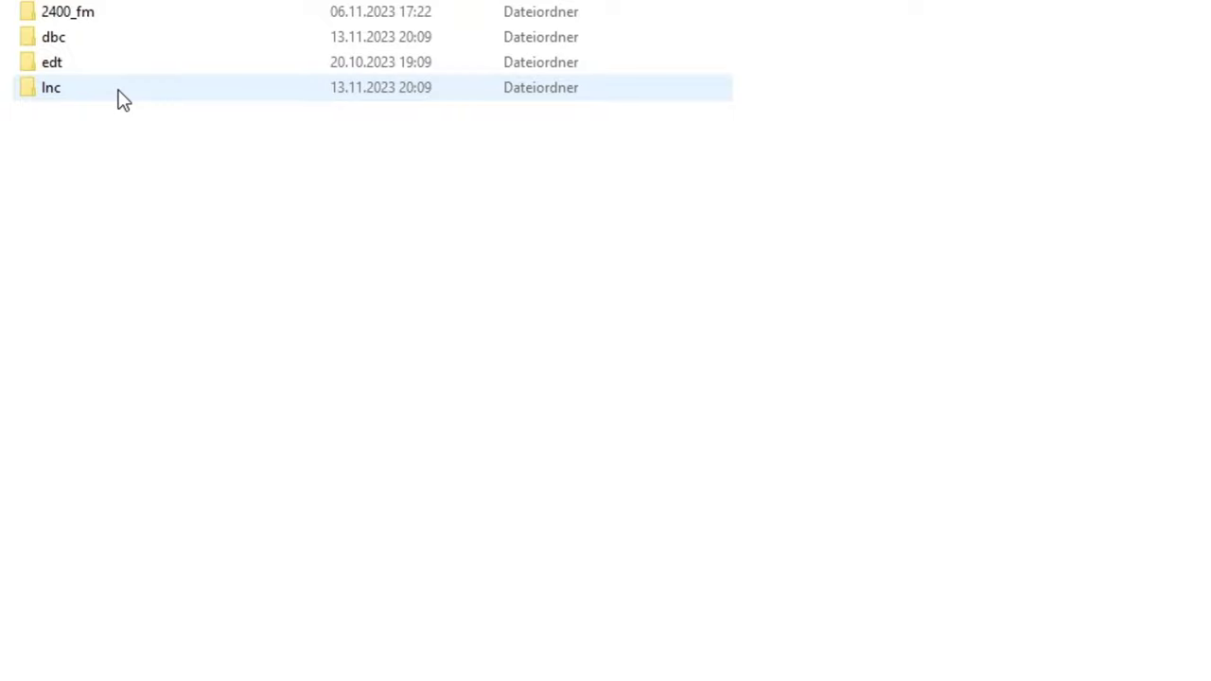
pyautogui.click(62, 97)
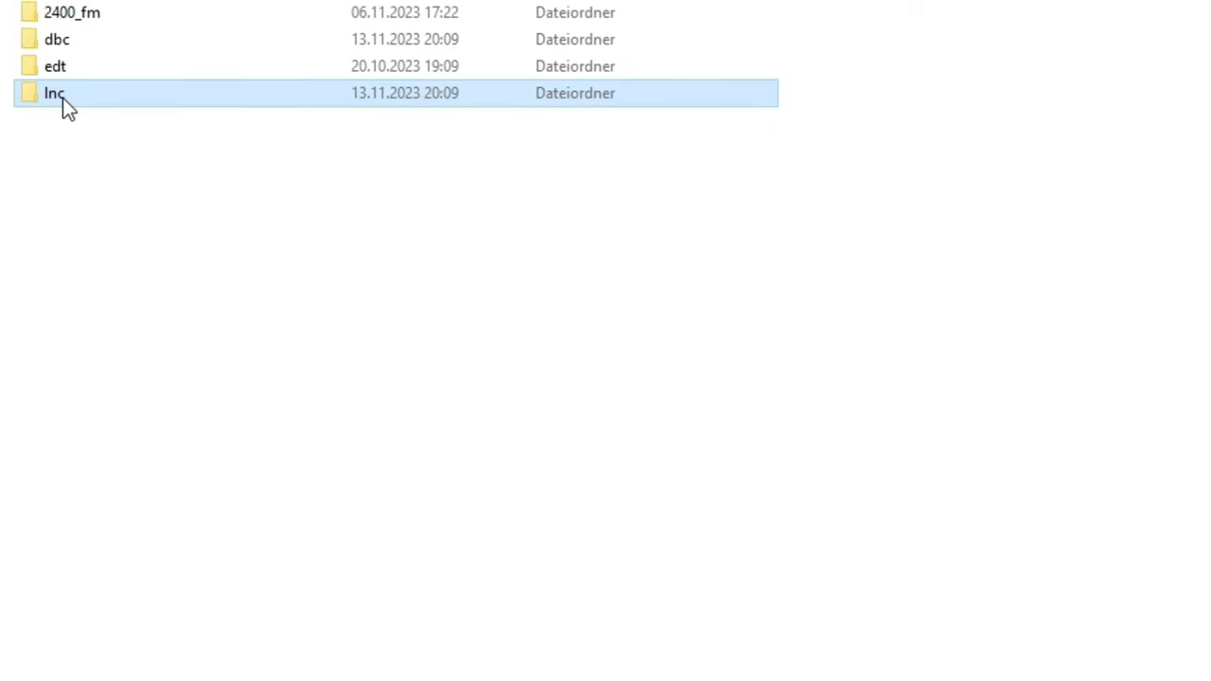
# Examine the dbc folder's contents, return to the 2400 folder, and open the edt folder and the first item inside it.
pyautogui.doubleClick(80, 40)
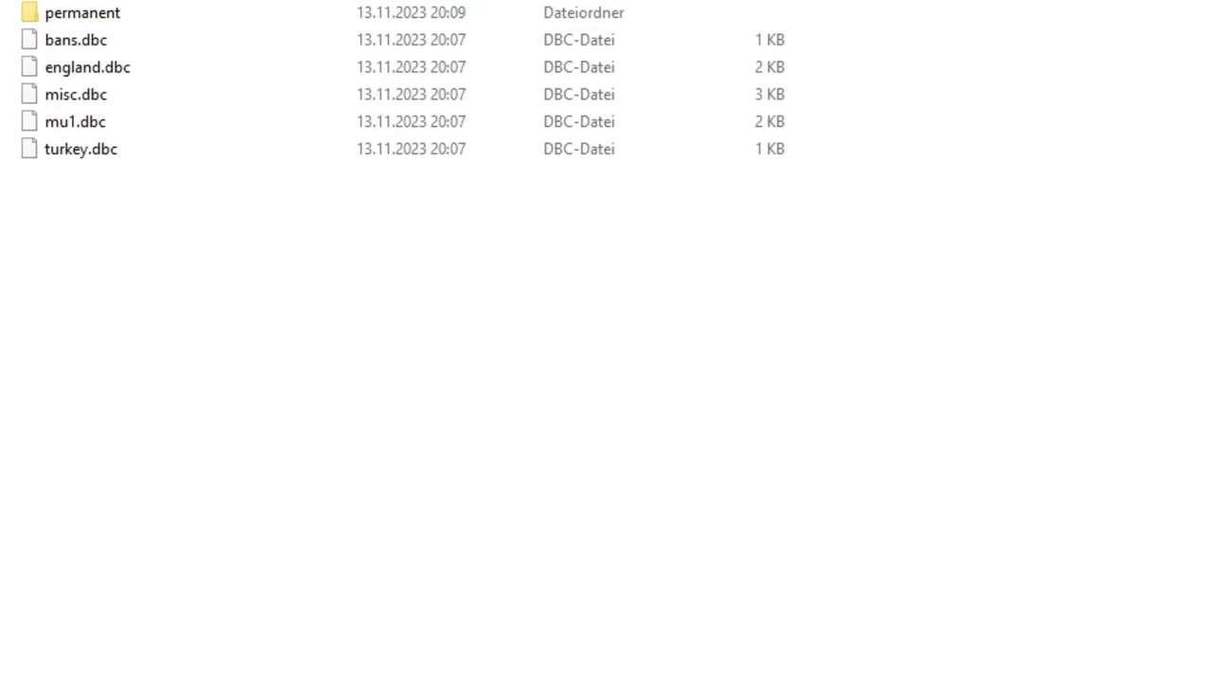
pyautogui.hotkey('alt', 'Left')
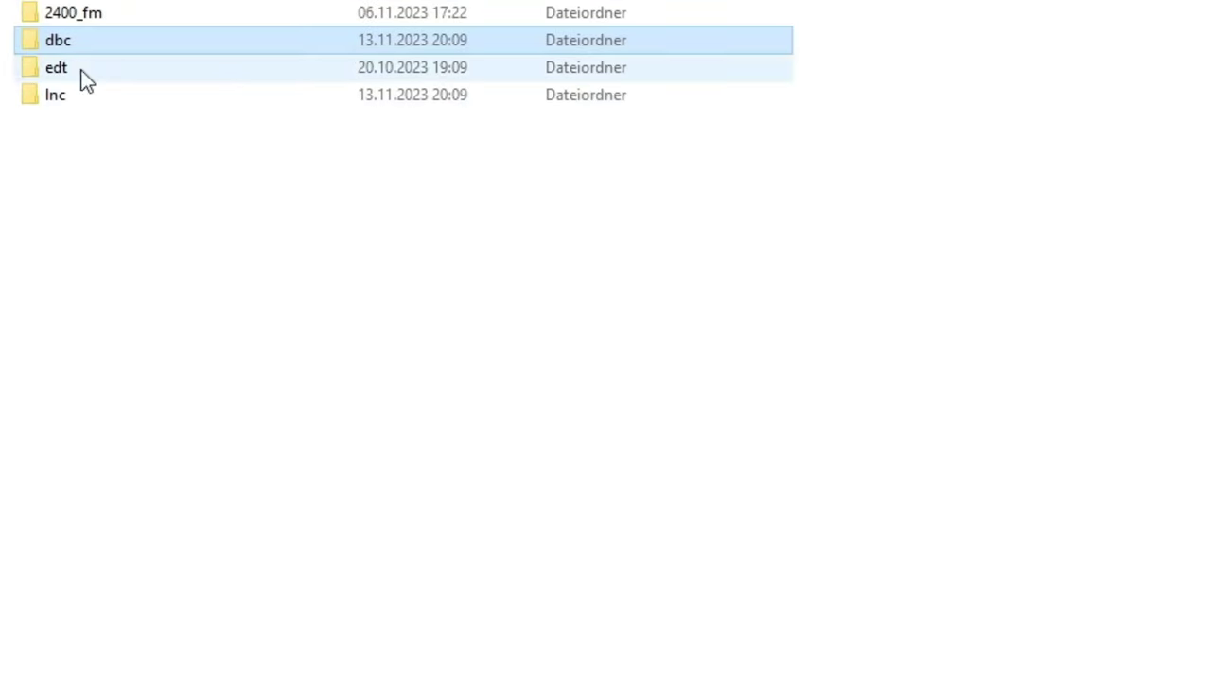
pyautogui.doubleClick(154, 70)
pyautogui.doubleClick(101, 17)
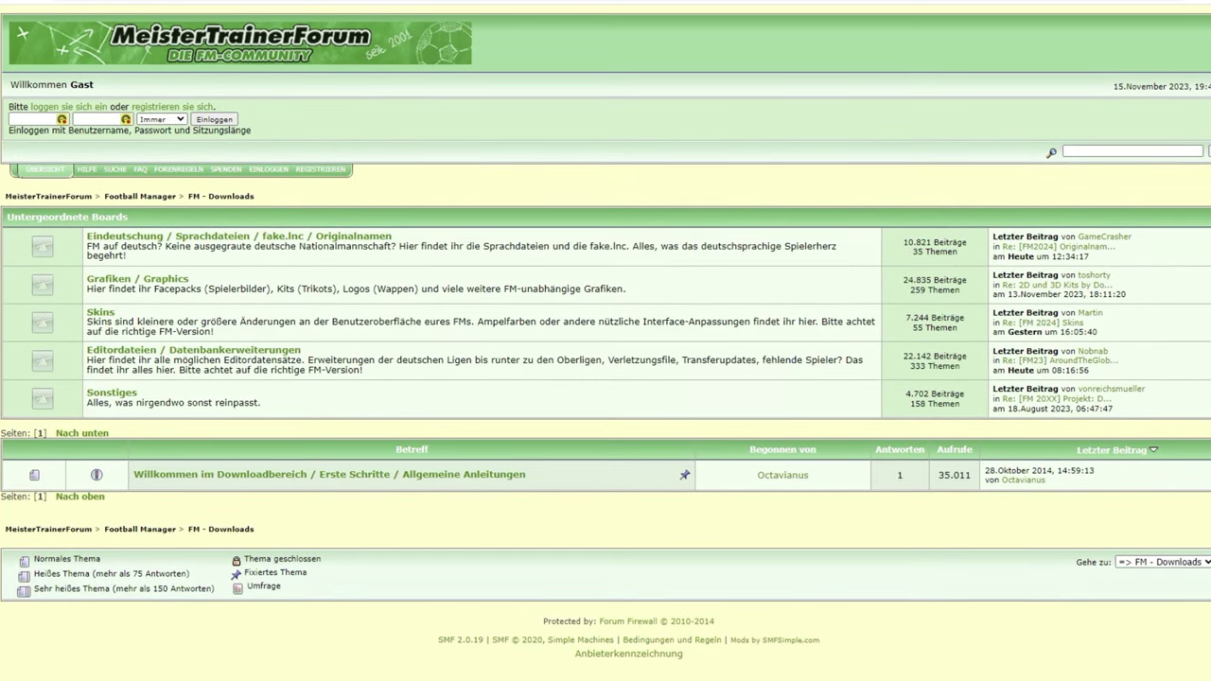
# In the forum's Editordateien / Datenbankerweiterungen board, open the [FM 24] Deutschland-Mod Bundesliga bis Regionalliga thread and read its download links and installation folder.
pyautogui.click(144, 351)
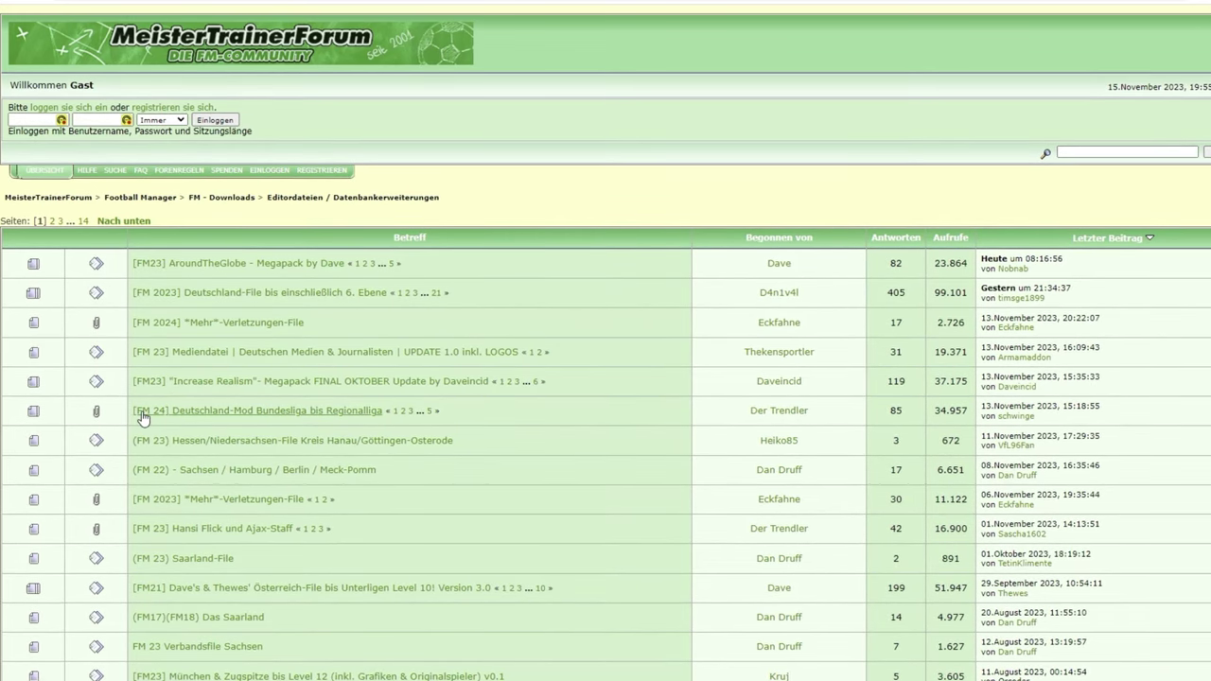
pyautogui.click(299, 422)
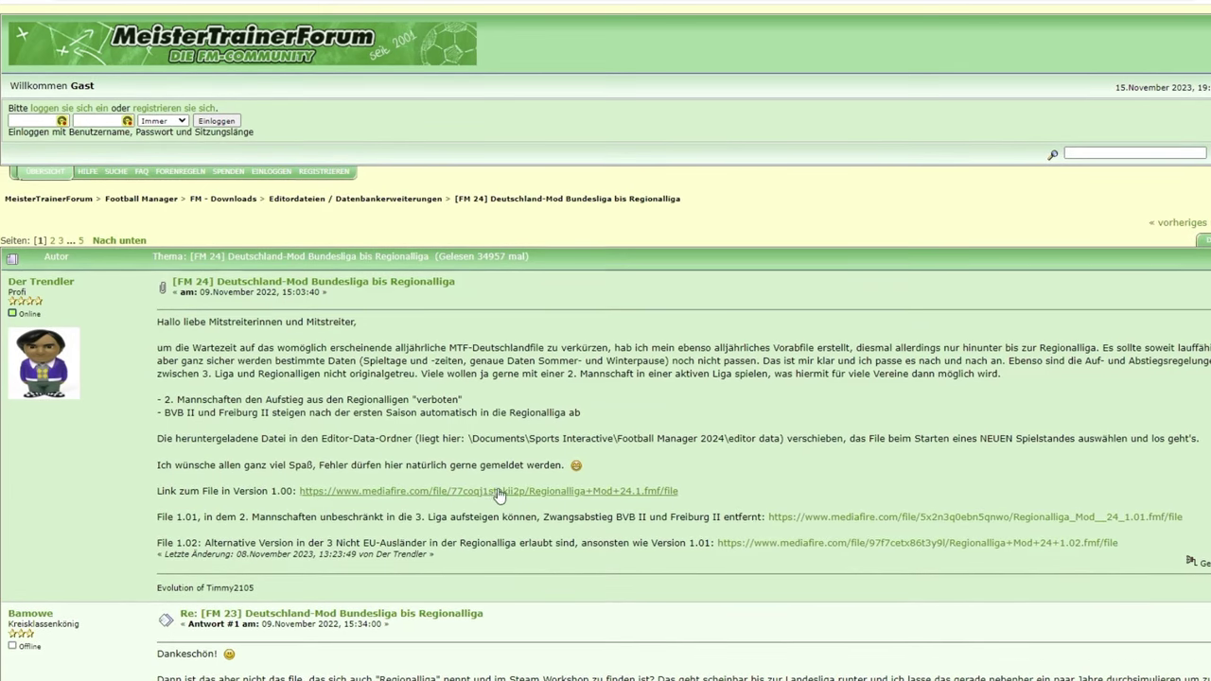
pyautogui.scroll(-2, 482, 377)
pyautogui.scroll(-2, 483, 376)
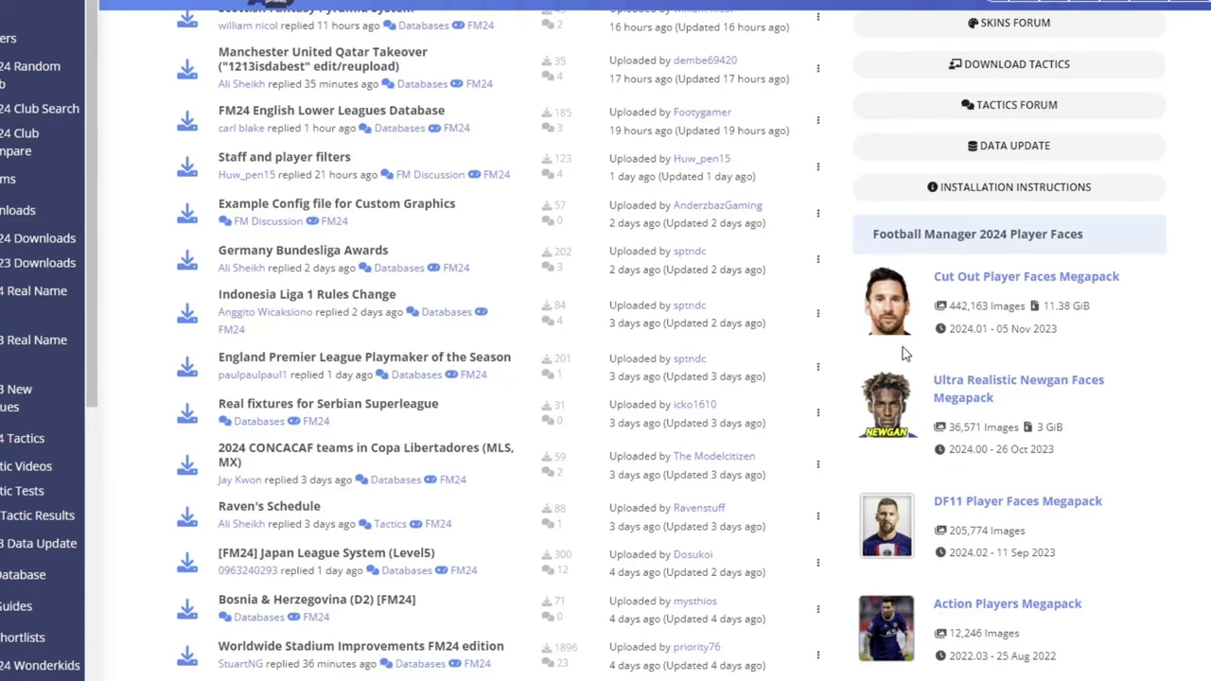
# On the FM24 Downloads page, look through the Football Manager 2024 player face, kit and logo megapacks.
pyautogui.scroll(-3, 925, 370)
pyautogui.scroll(3, 923, 331)
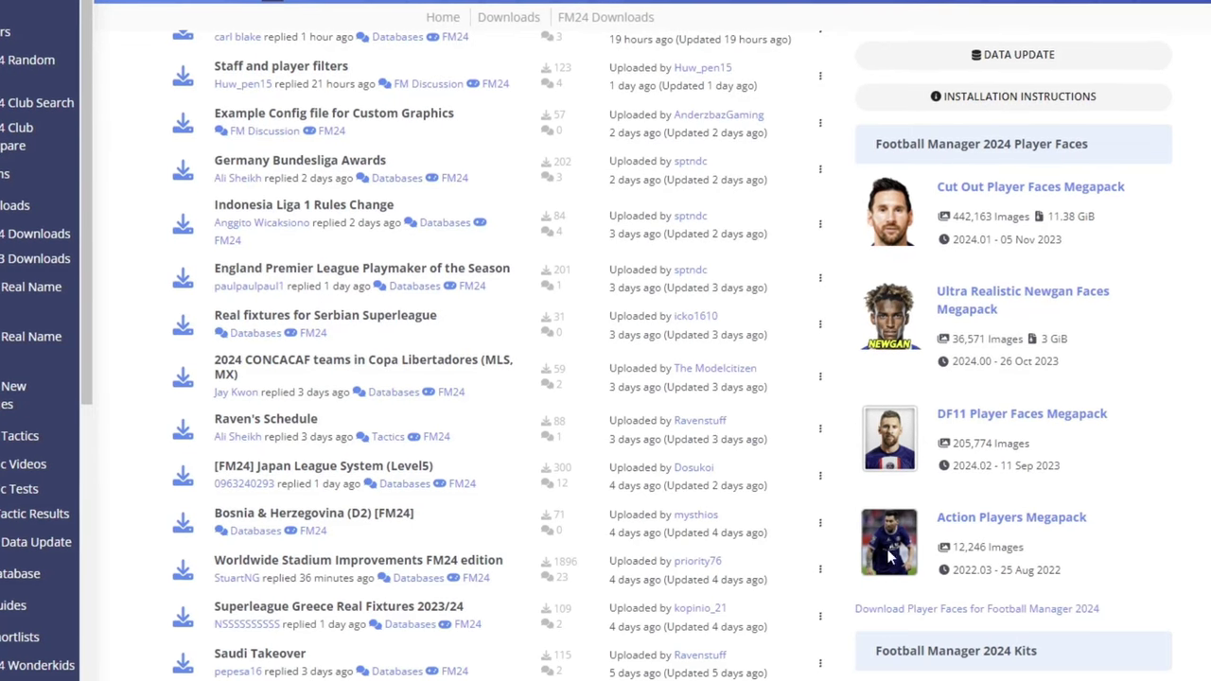
pyautogui.scroll(-4, 946, 473)
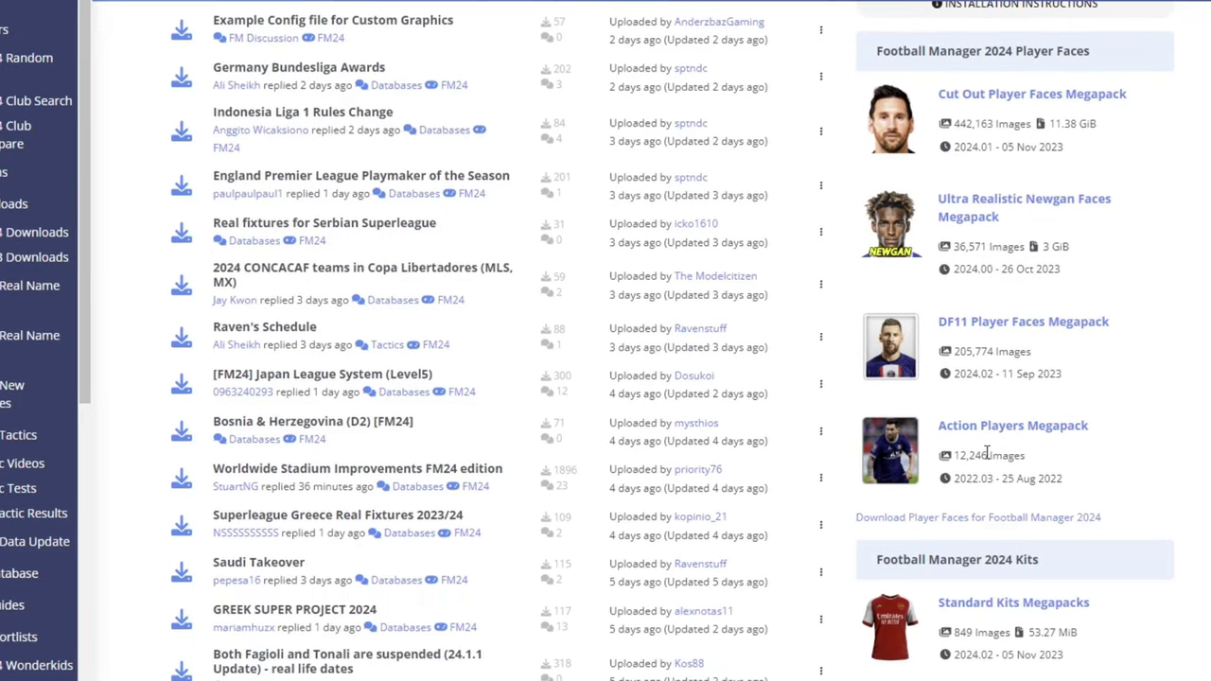
pyautogui.scroll(-6, 960, 405)
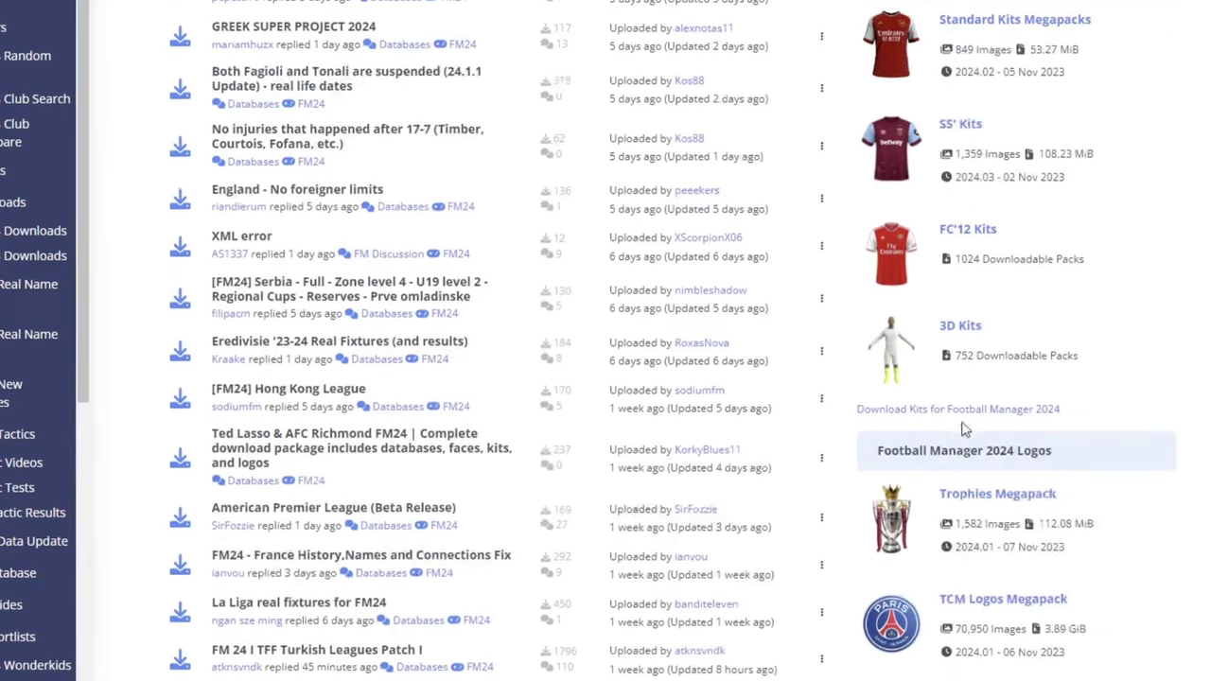
pyautogui.scroll(-4, 925, 462)
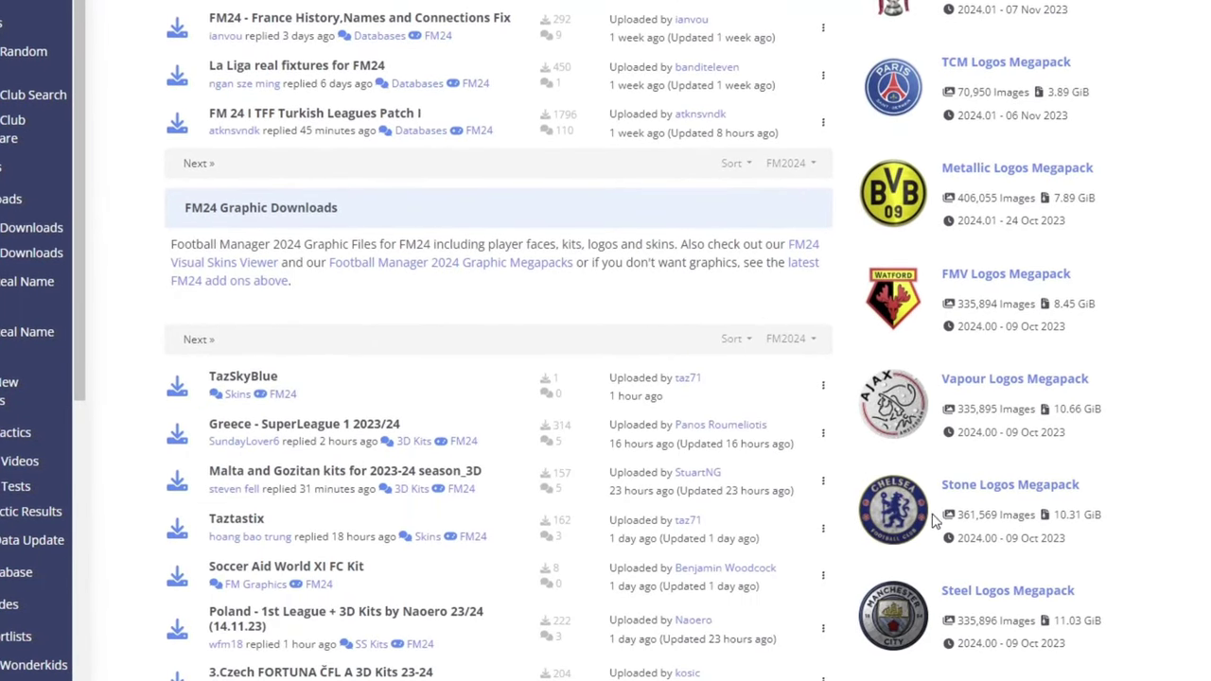
pyautogui.scroll(-5, 935, 519)
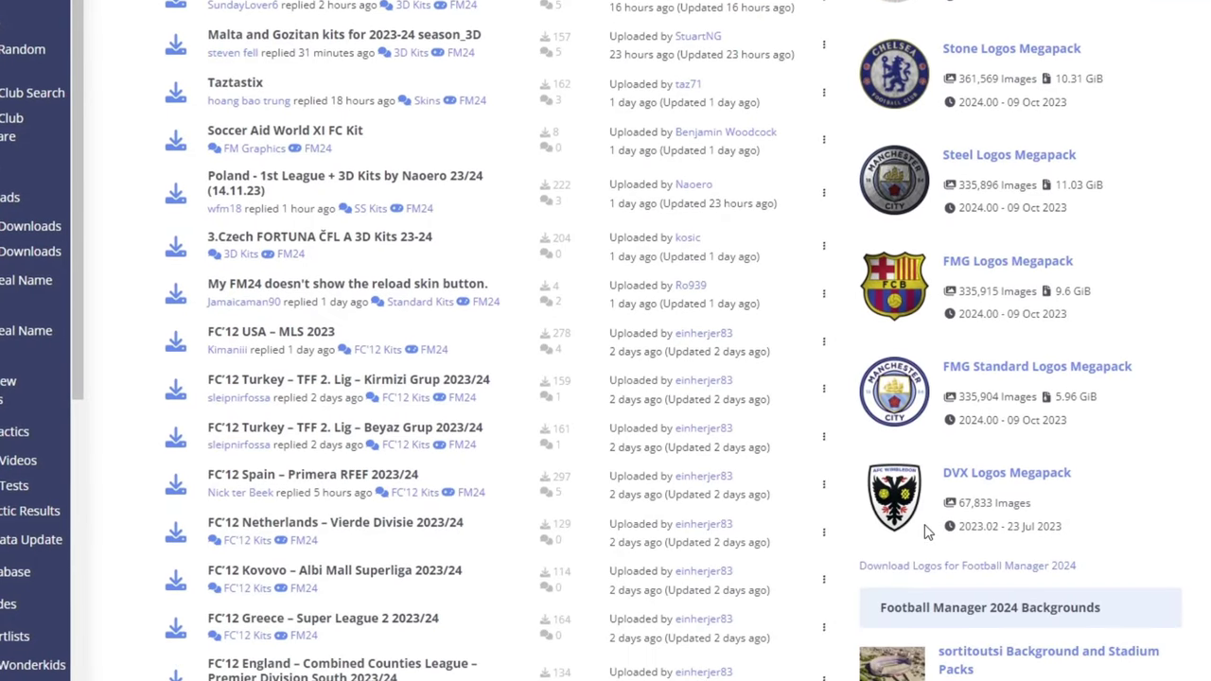
pyautogui.scroll(2, 927, 532)
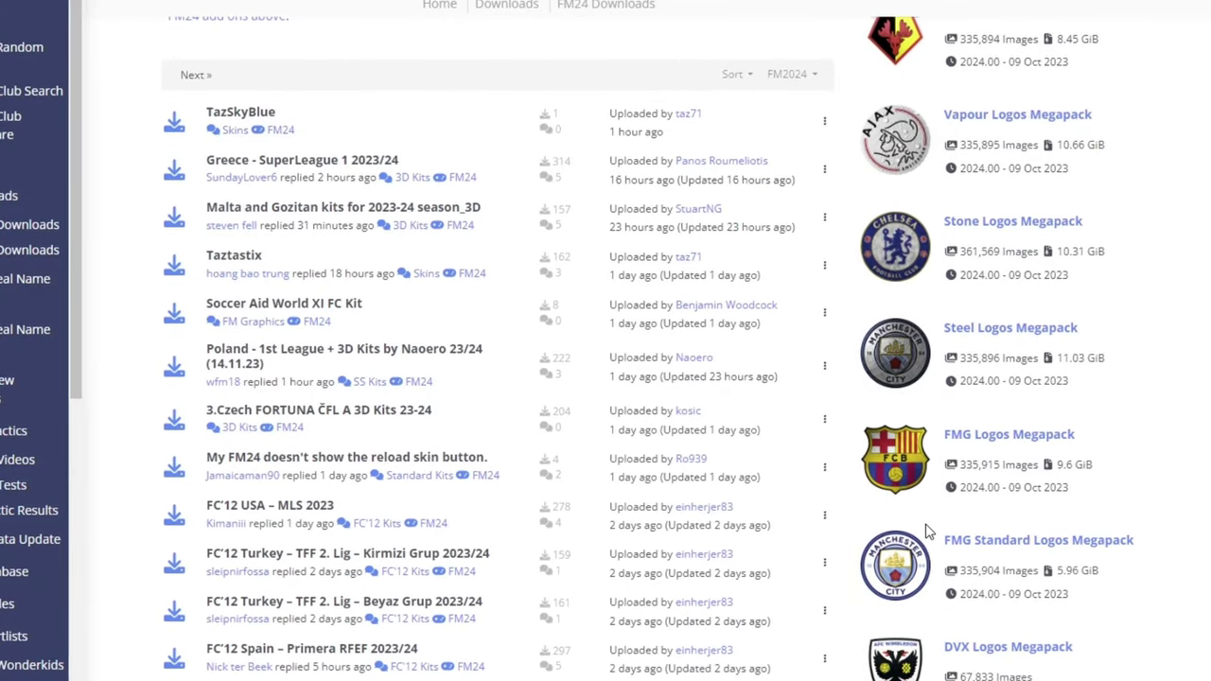